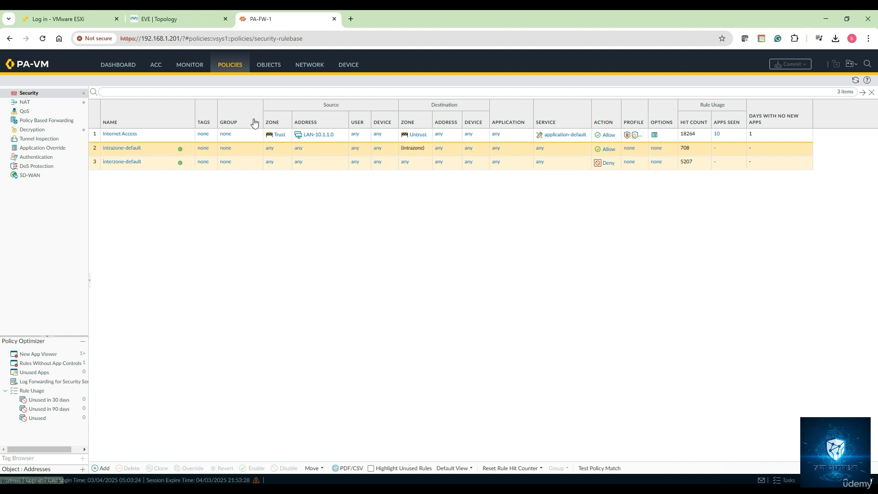
- Start a new custom data pattern object named My-Data-Pattern-1, with My-Data-Pattern-1 as its description
click(269, 68)
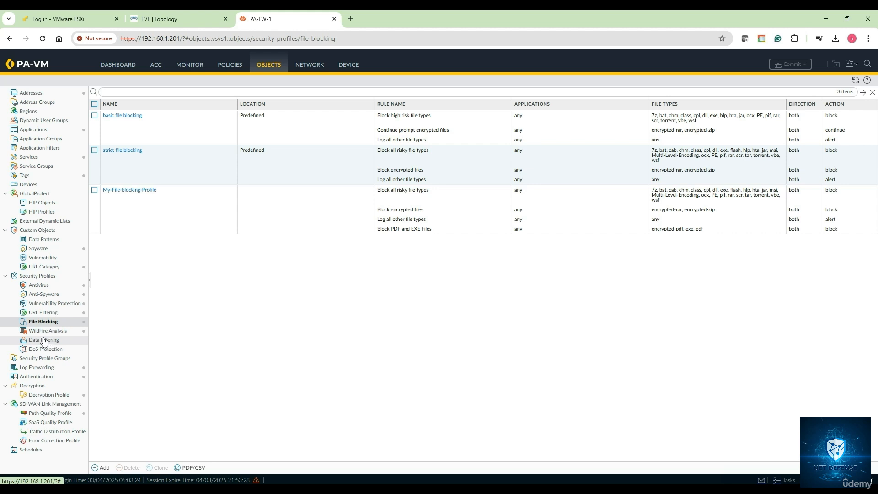
click(53, 242)
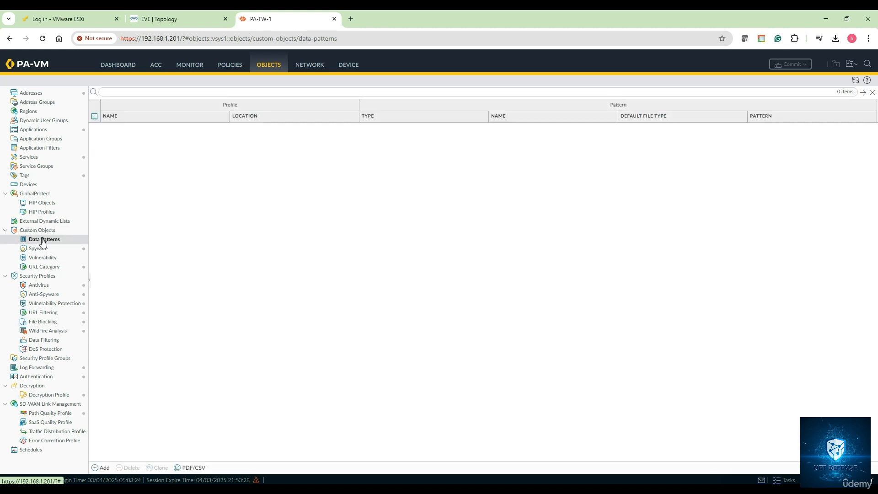
click(104, 467)
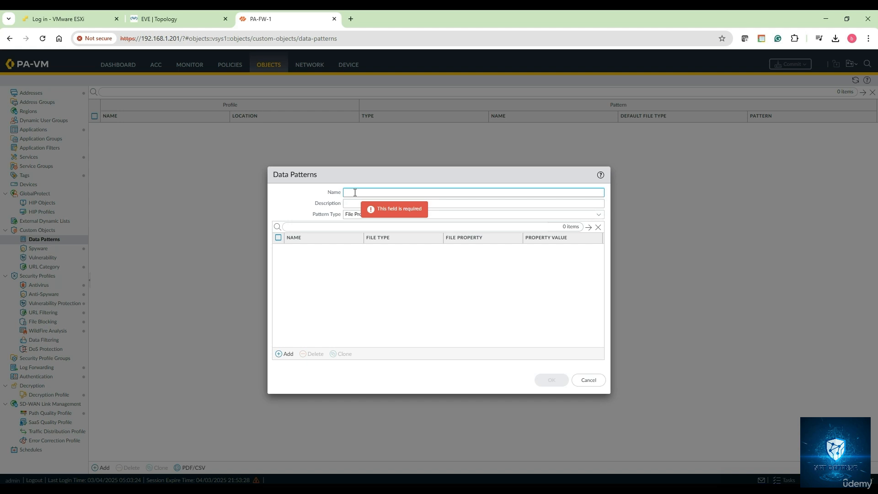
text(My-Data-Pattern-1)
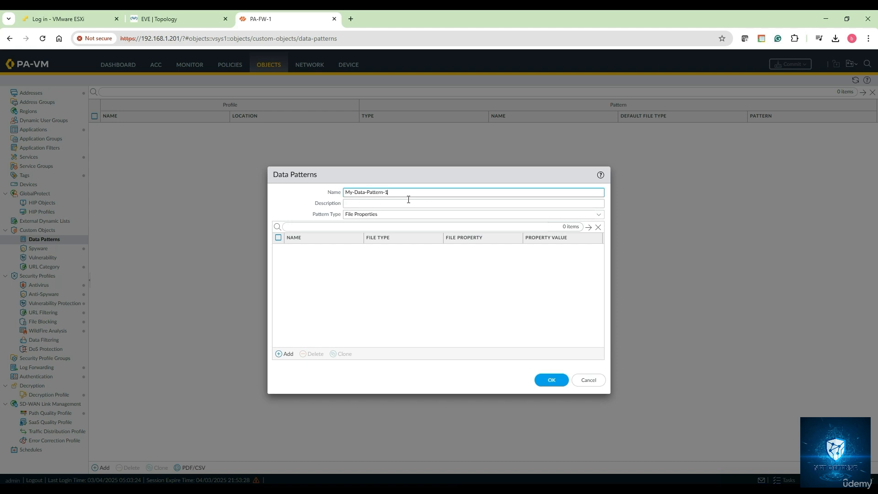
key(ctrl+a)
key(ctrl+c)
click(382, 205)
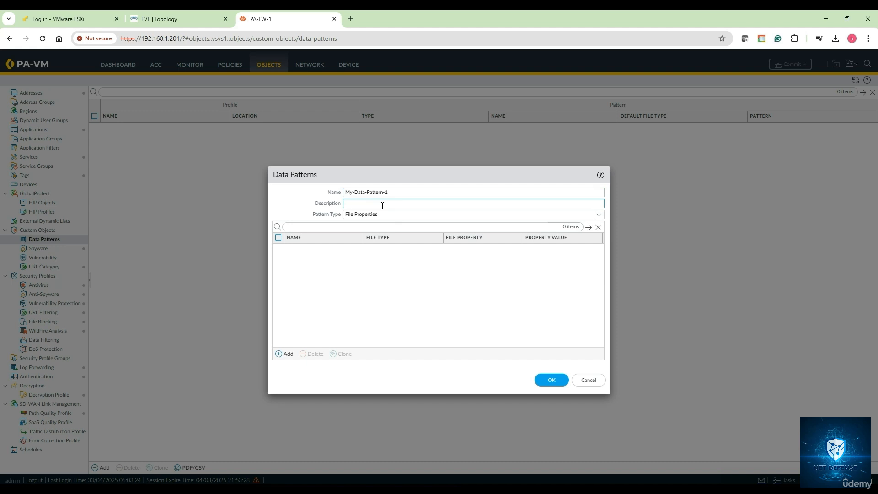
key(ctrl+v)
- Set the pattern type to Predefined Pattern and add the Credit Card Numbers pattern
click(598, 215)
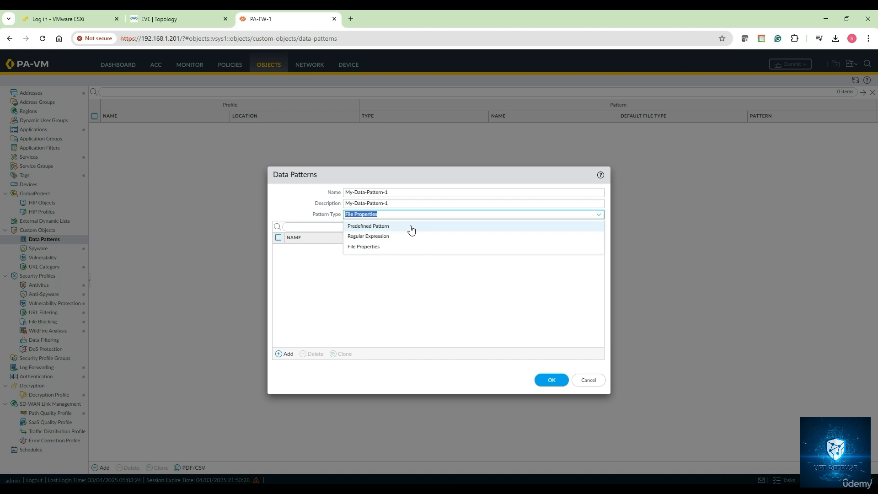
click(415, 279)
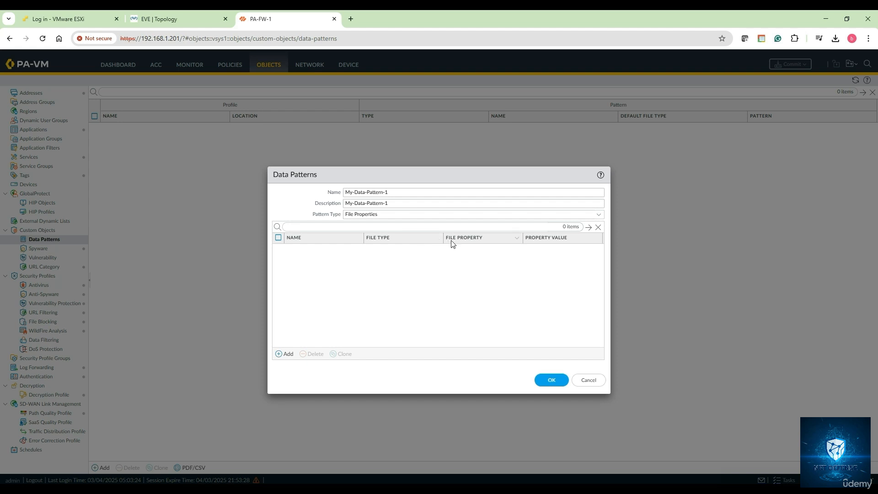
click(599, 215)
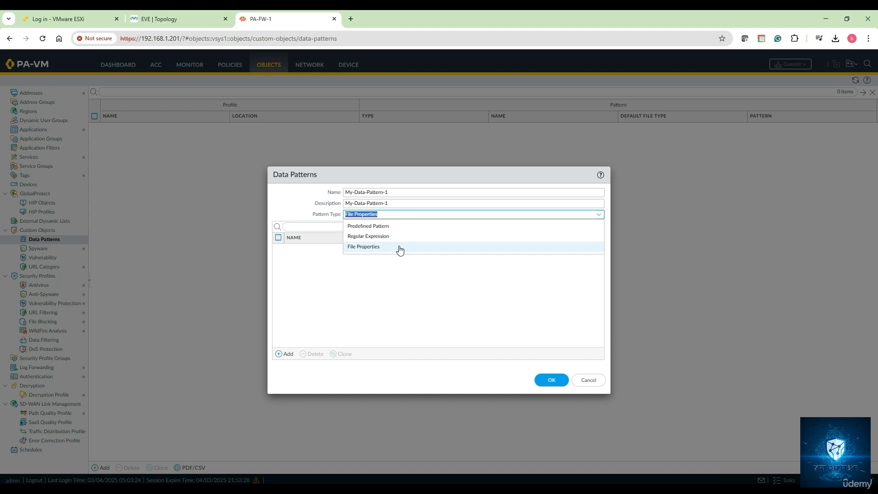
click(400, 226)
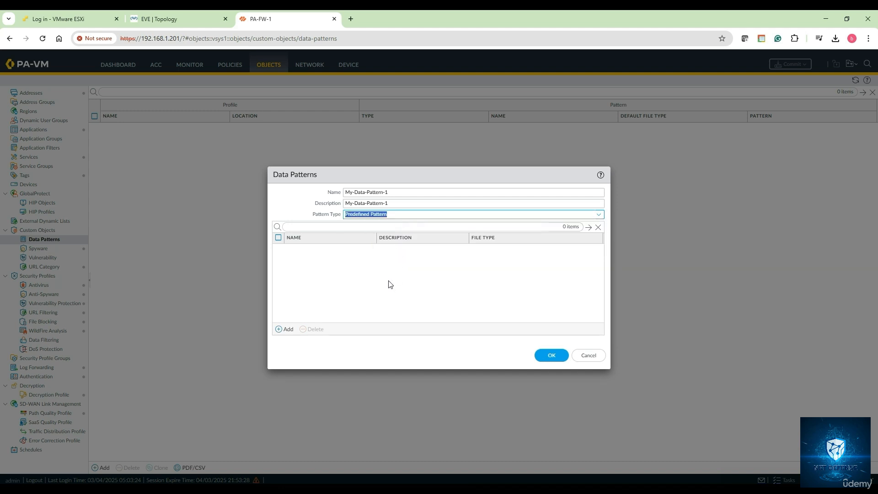
click(284, 330)
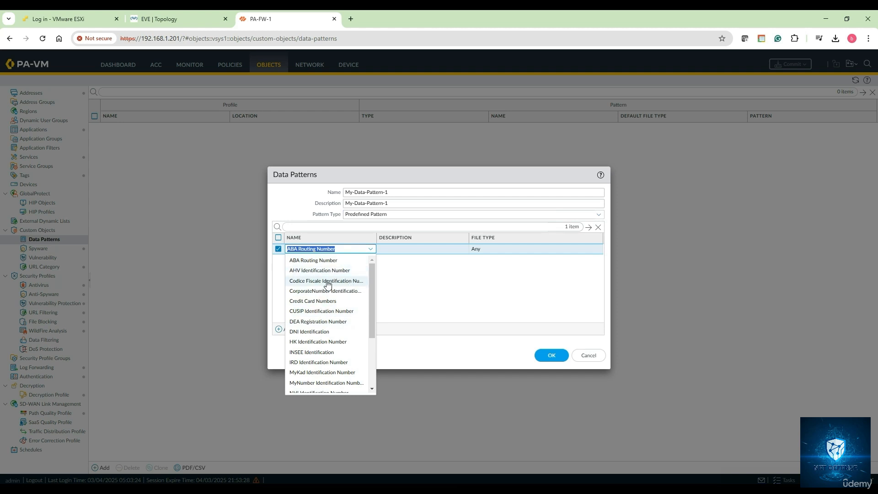
click(326, 301)
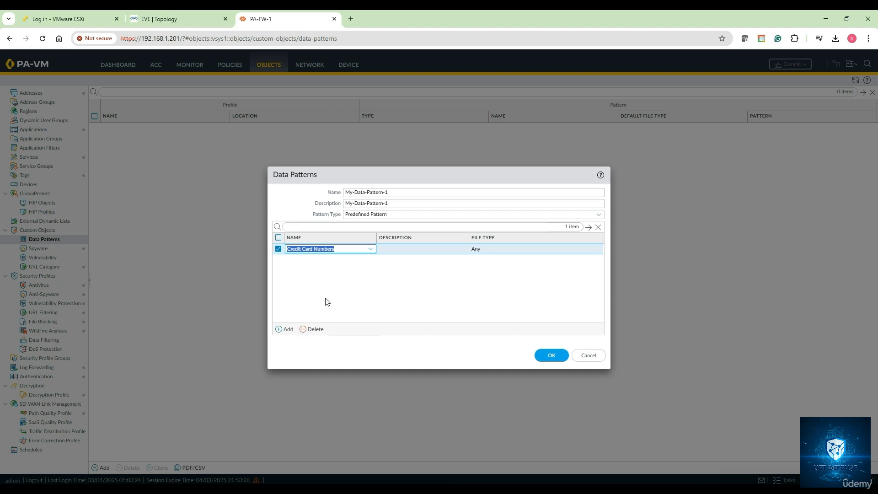
- Add the predefined patterns Permanent Account Identification Number and DEA Registration Number to My-Data-Pattern-1
click(287, 330)
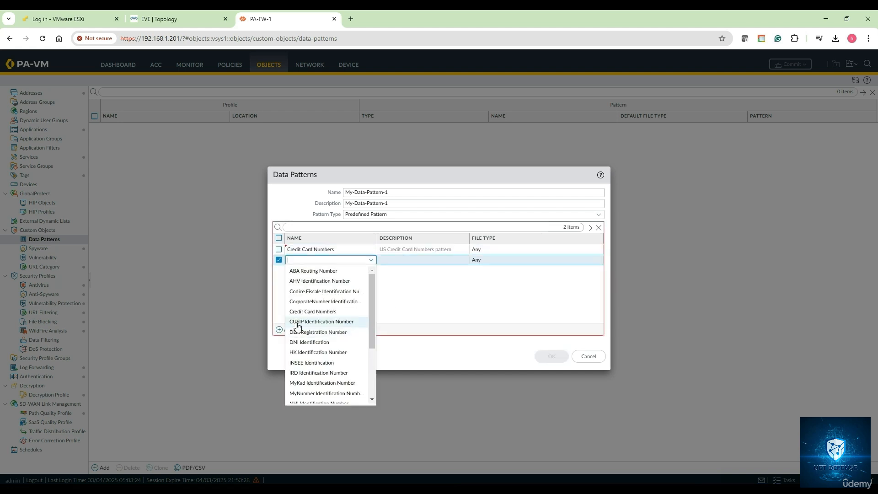
scroll(335, 325, down, 1)
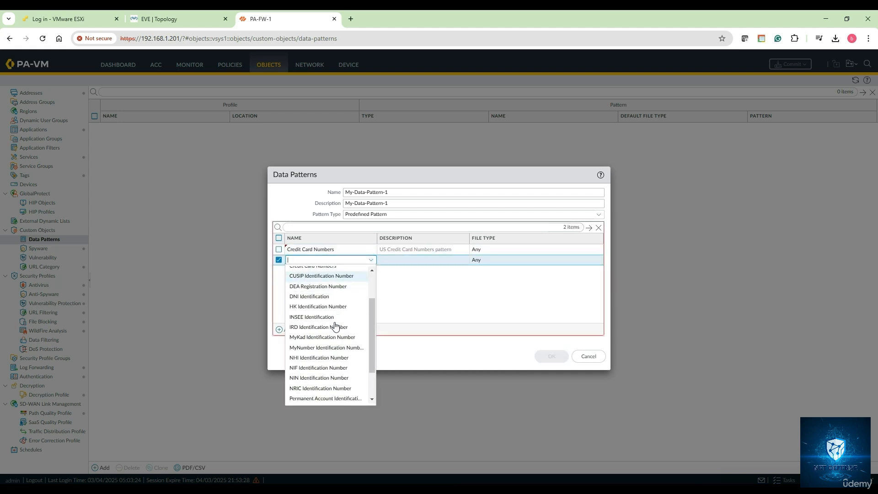
scroll(335, 326, down, 1)
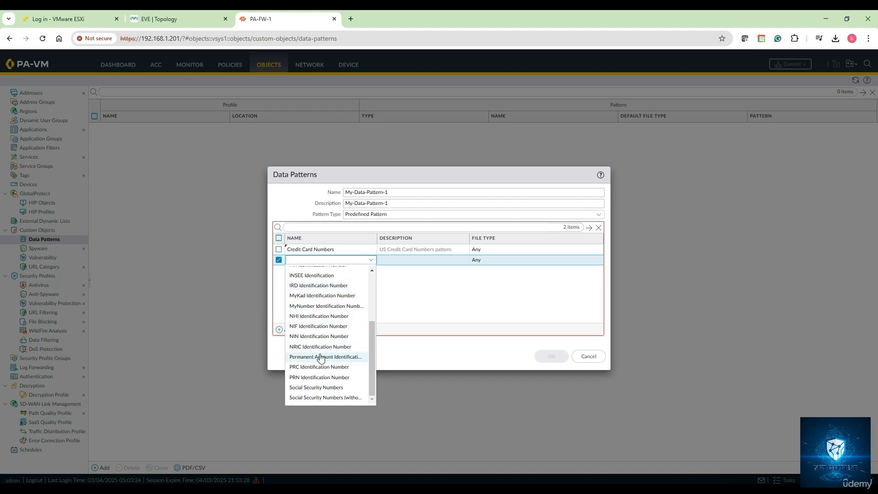
click(319, 357)
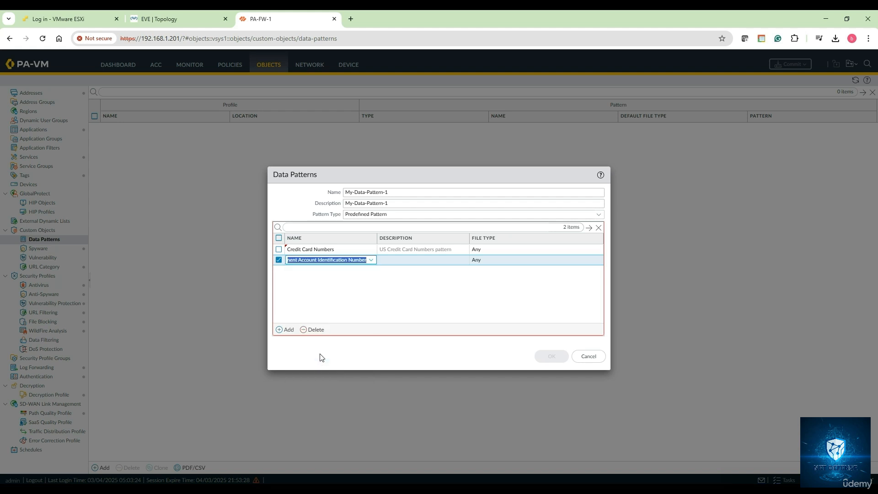
click(284, 329)
scroll(319, 331, down, 2)
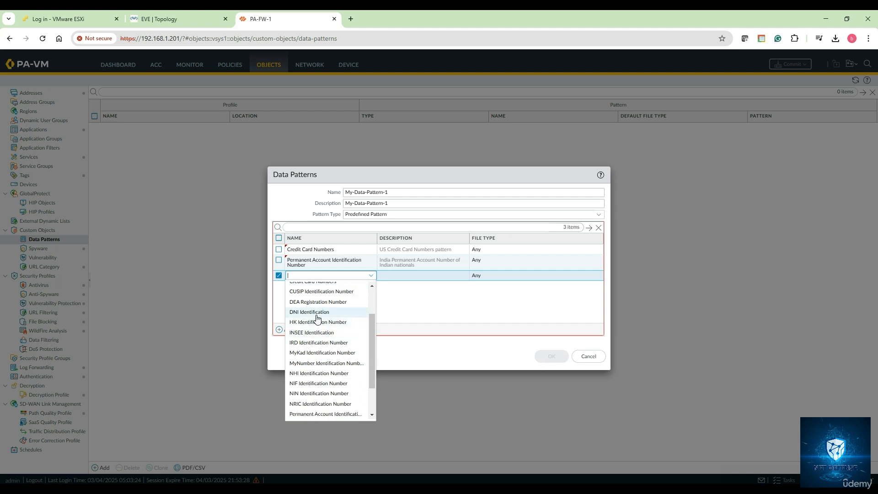
click(316, 302)
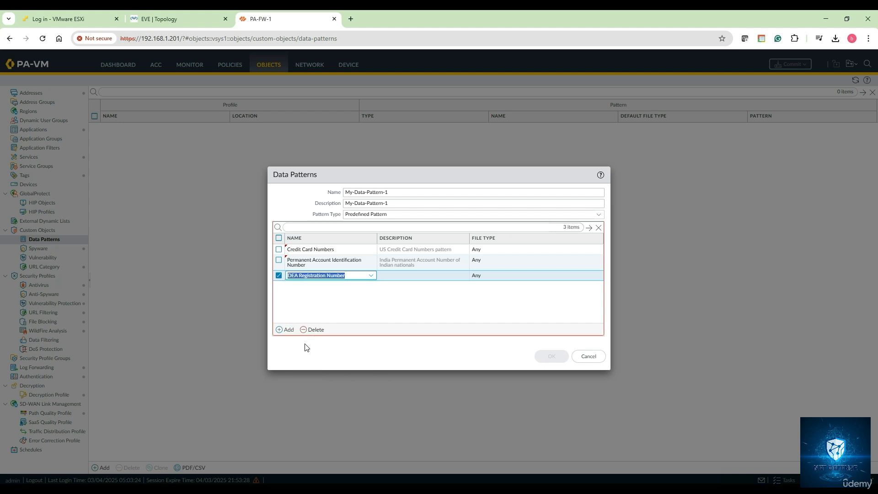
- Add the predefined patterns Social Security Numbers and Social Security Numbers (without dash separator) to My-Data-Pattern-1
click(293, 330)
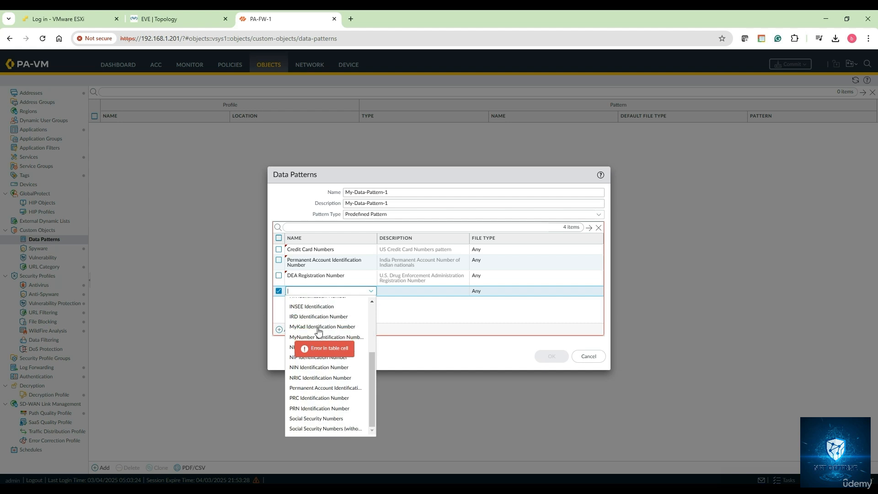
scroll(319, 403, down, 2)
click(319, 420)
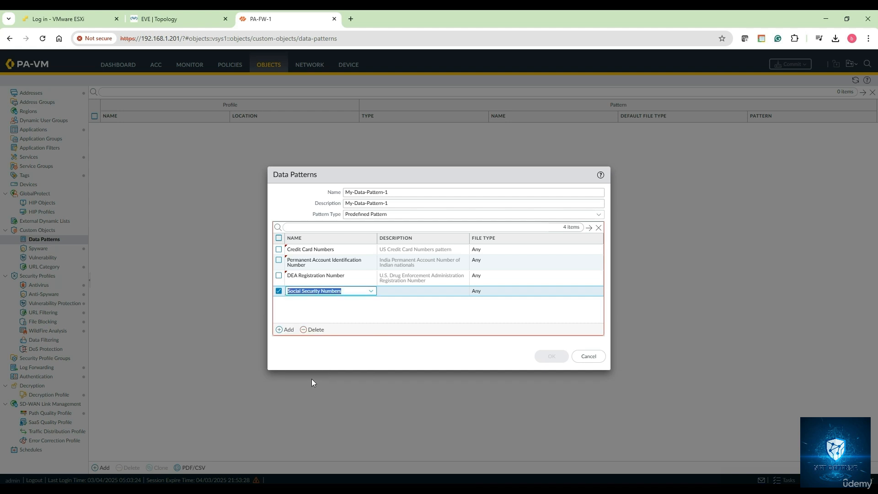
click(288, 329)
scroll(324, 398, down, 3)
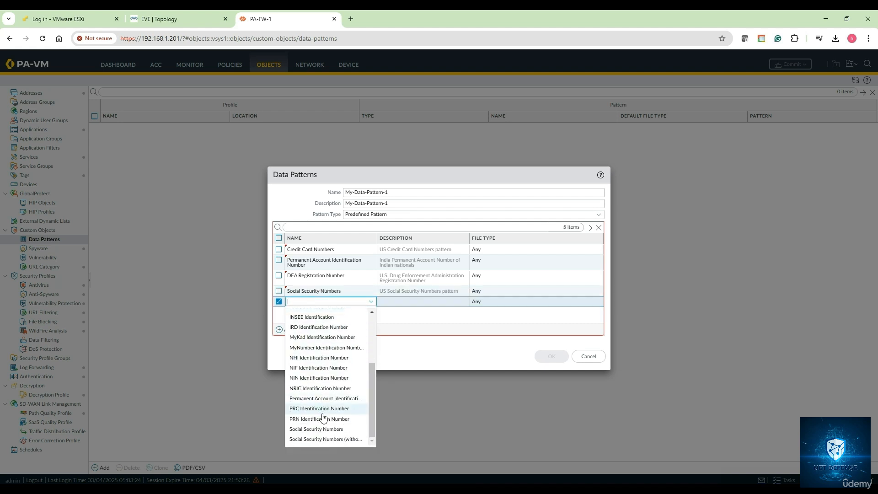
click(324, 437)
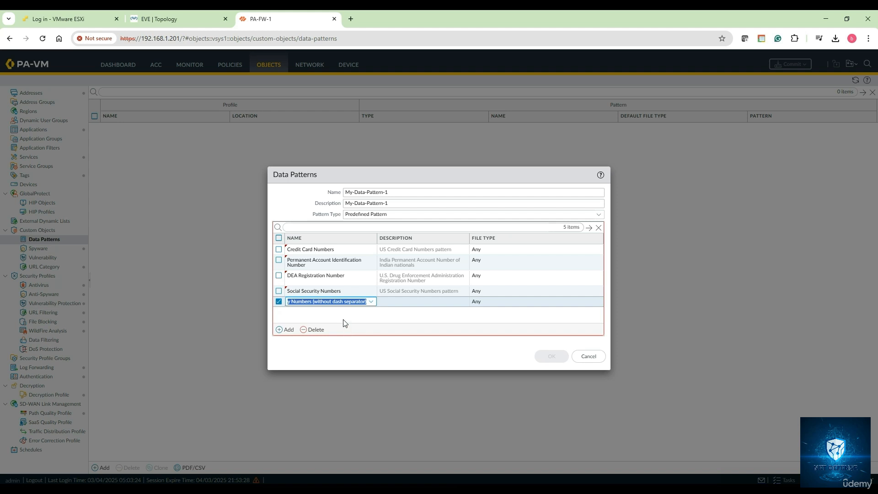
click(346, 316)
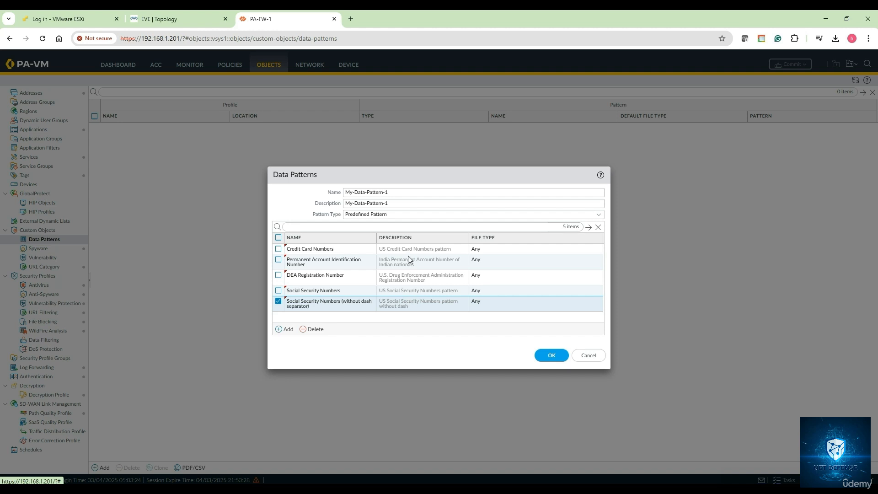
- Review the file type choices for Credit Card Numbers, keep Any, and save My-Data-Pattern-1
click(479, 248)
click(480, 249)
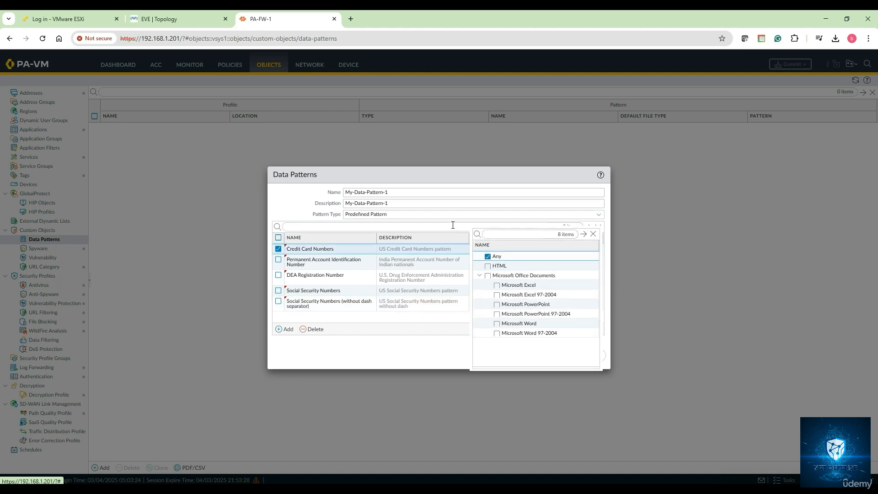
click(450, 239)
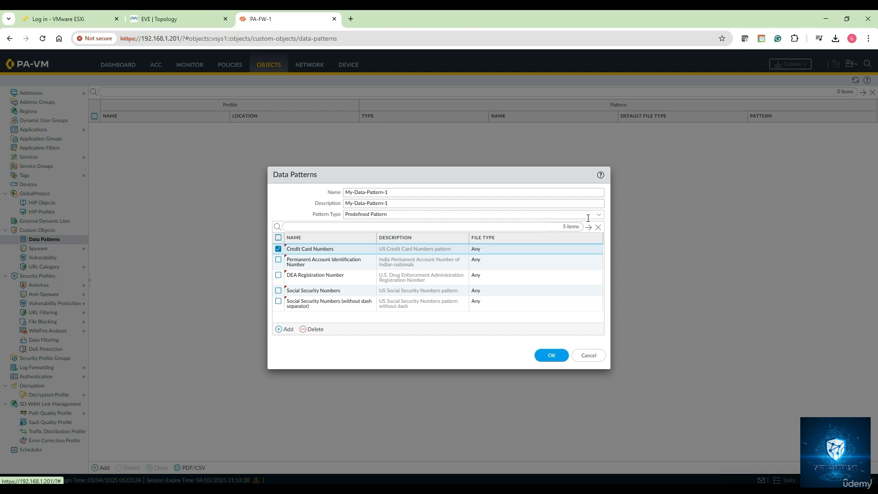
click(552, 356)
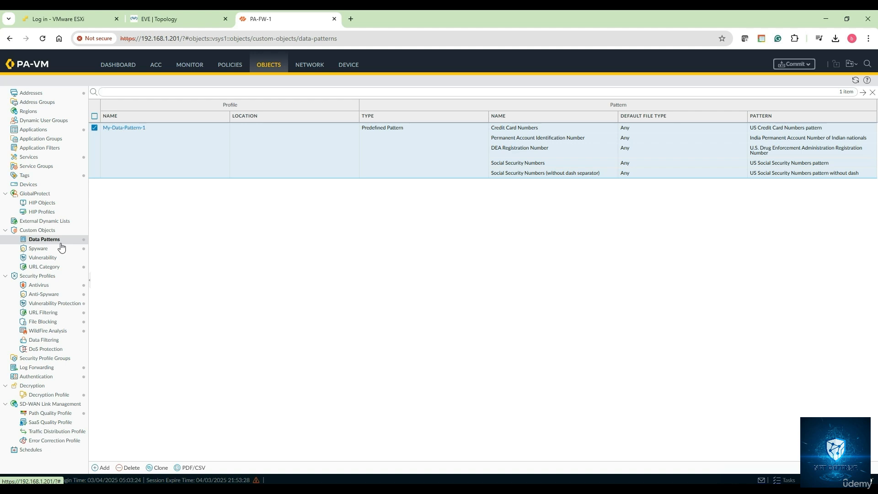
- Start a second data pattern object named My-Data-Pattern-2, with My-Data-Pattern-2 as its description
click(103, 467)
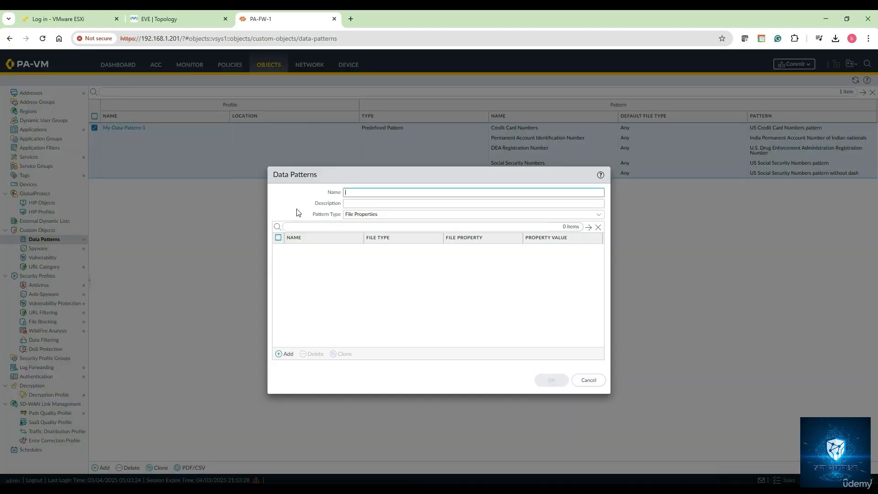
text(M)
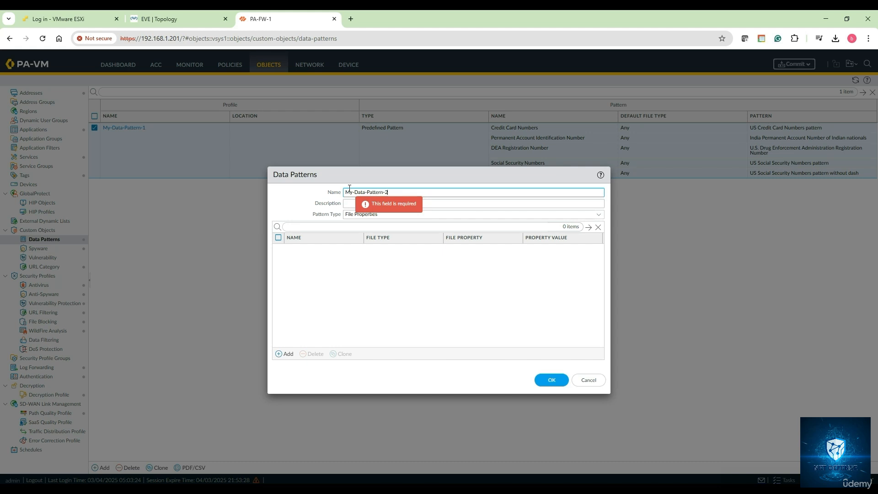
text(y-Data-Pattern-2)
key(ctrl+a)
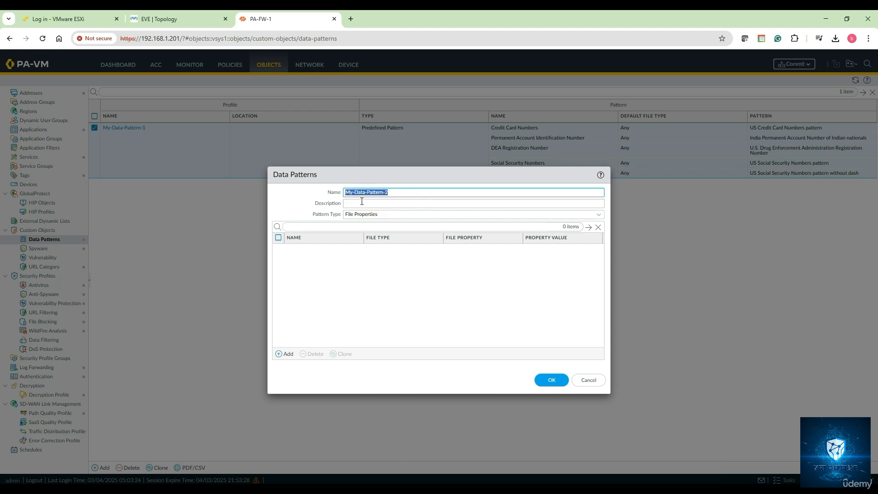
key(ctrl+c)
click(361, 201)
key(ctrl+v)
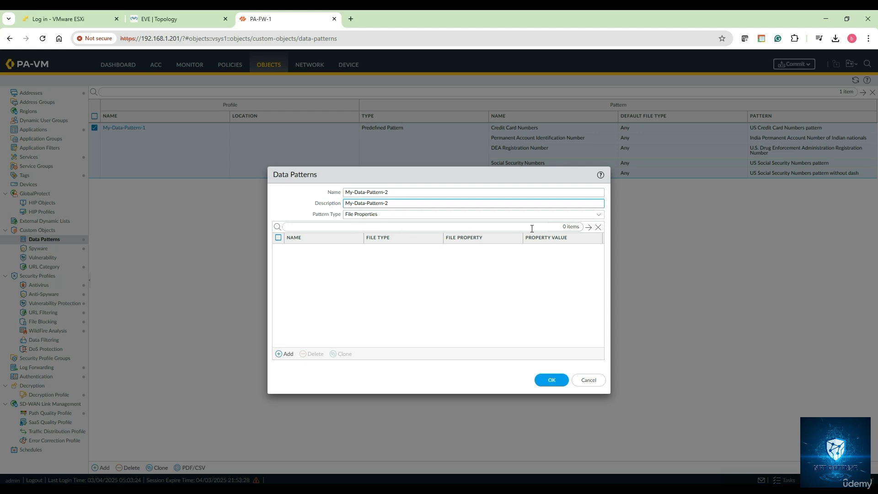
- Set the pattern type to Regular Expression and add an entry named "Confidential regex"
click(598, 215)
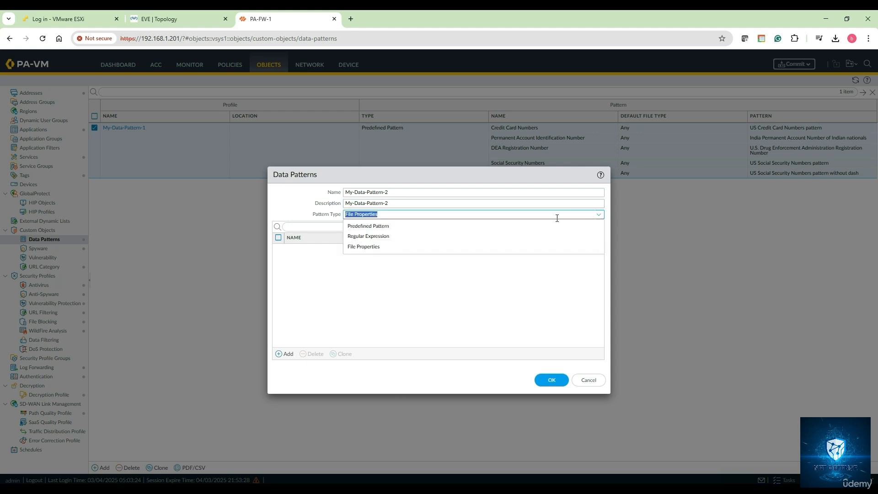
click(443, 239)
click(288, 354)
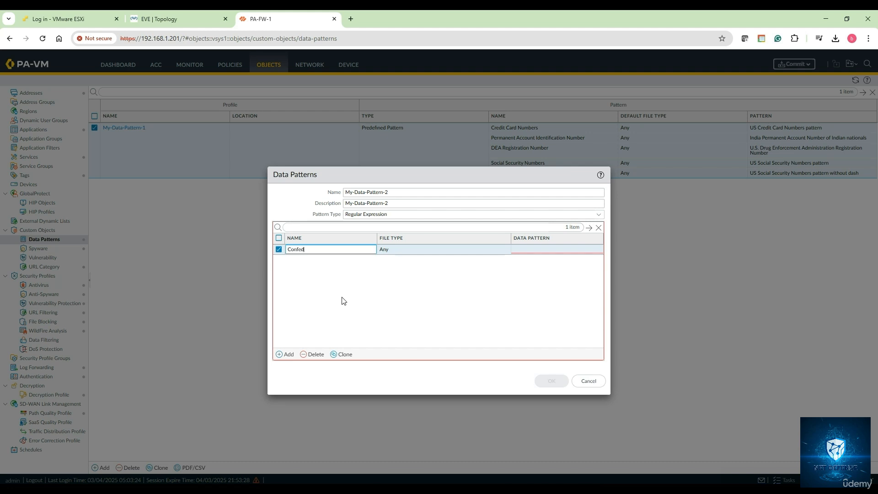
text(Confediential)
key(BackSpace)
key(BackSpace)
key(BackSpace)
key(BackSpace)
text(ide)
click(354, 270)
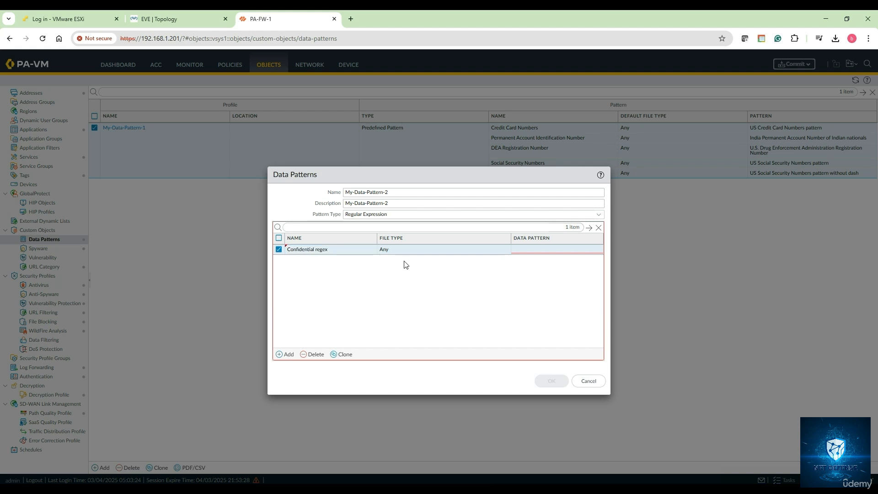
- Enter "confidential", including the double quotes, as the data pattern of the Confidential regex entry
click(533, 251)
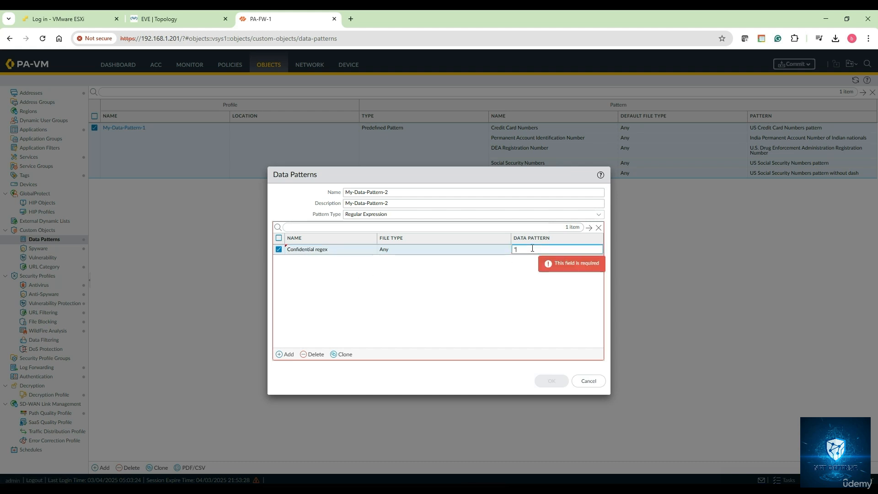
text("confidential")
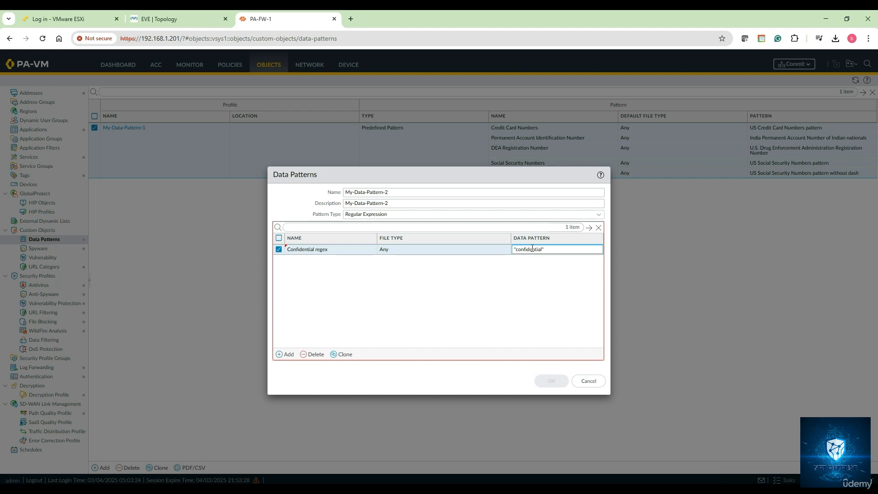
click(521, 277)
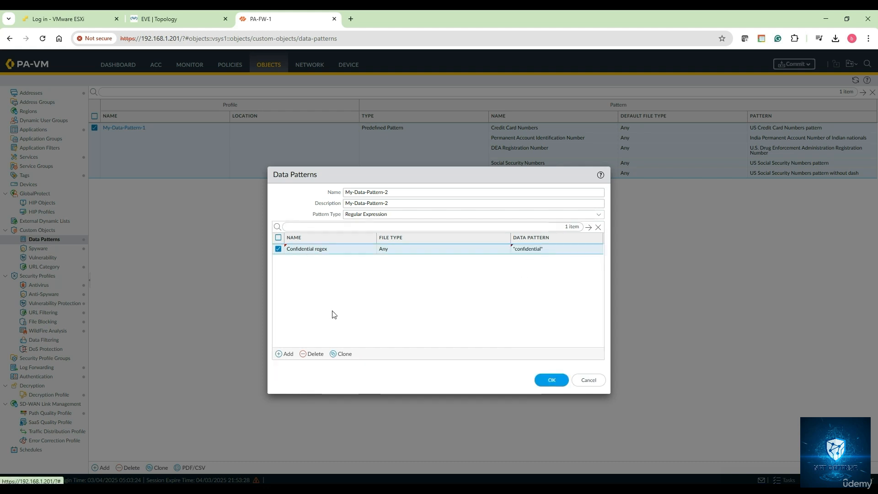
- Add a Credit Card entry with the pattern "credit card", including the double quotes, and save My-Data-Pattern-2
click(285, 354)
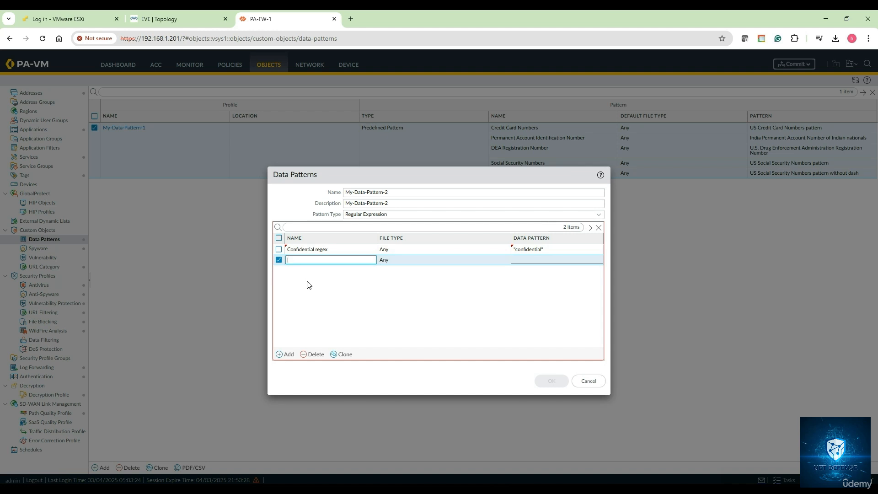
text(Credit Card)
click(549, 260)
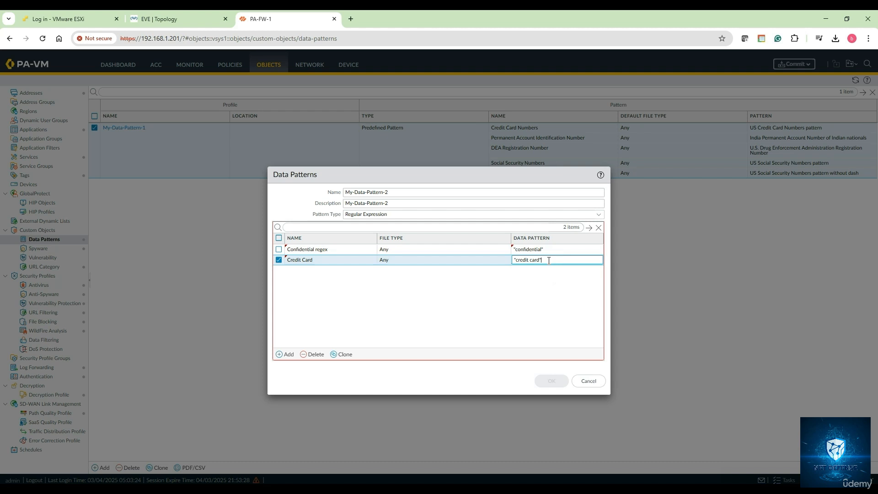
click(463, 318)
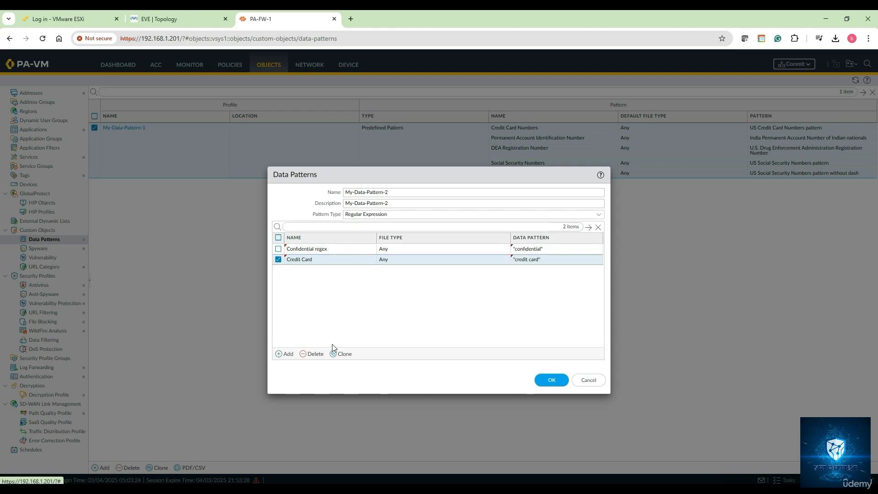
click(550, 380)
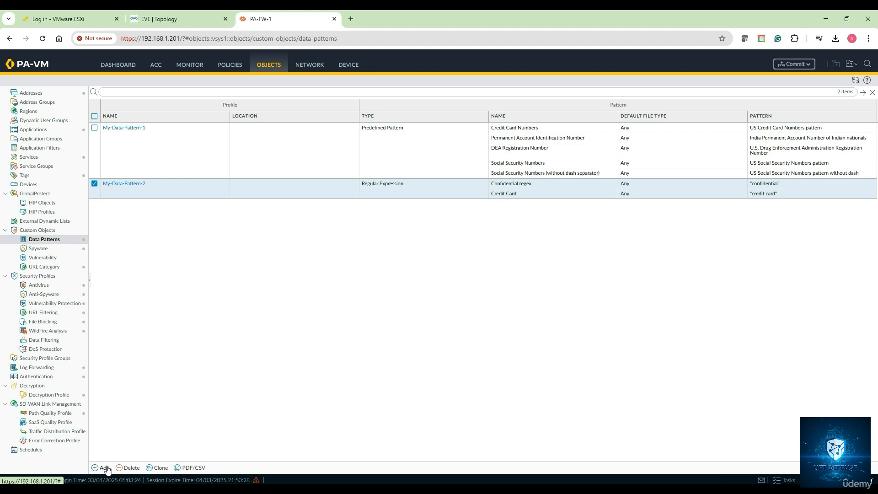
- Start a third data pattern object named My-Data-Pattern-3, with My-Data-Pattern-3 as its description
click(107, 468)
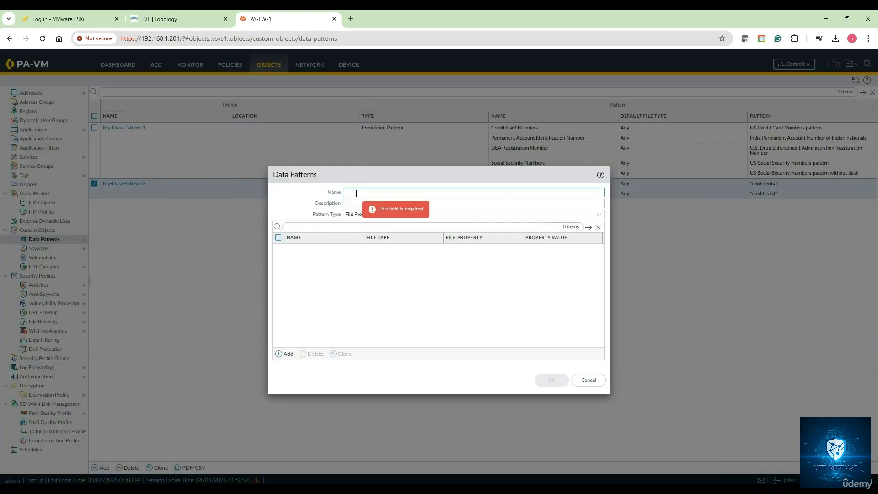
text(My-Da)
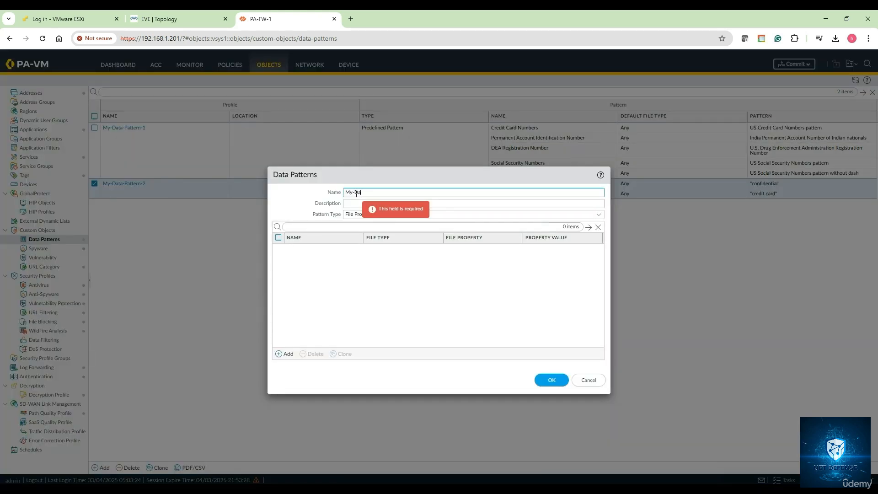
text(ta-Pattern-3)
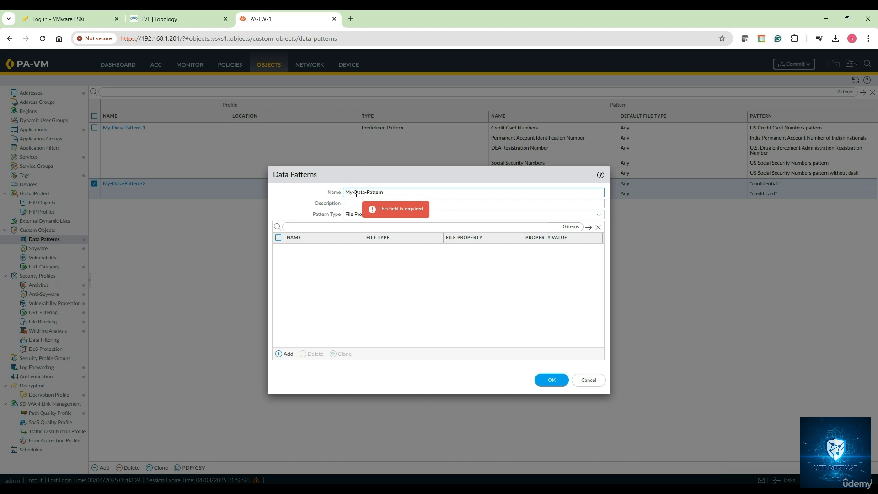
key(ctrl+a)
key(ctrl+c)
click(482, 203)
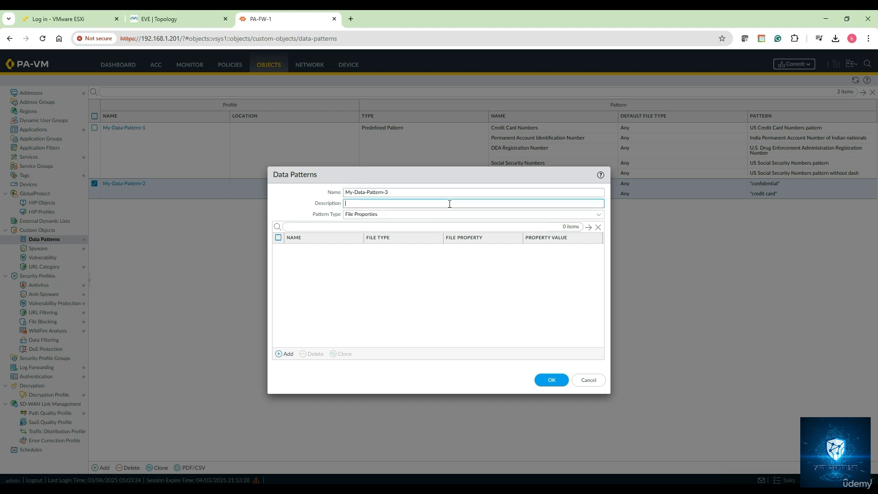
key(ctrl+v)
- Keep File Properties as the pattern type and add an entry named File-Properties-1
click(598, 215)
click(446, 247)
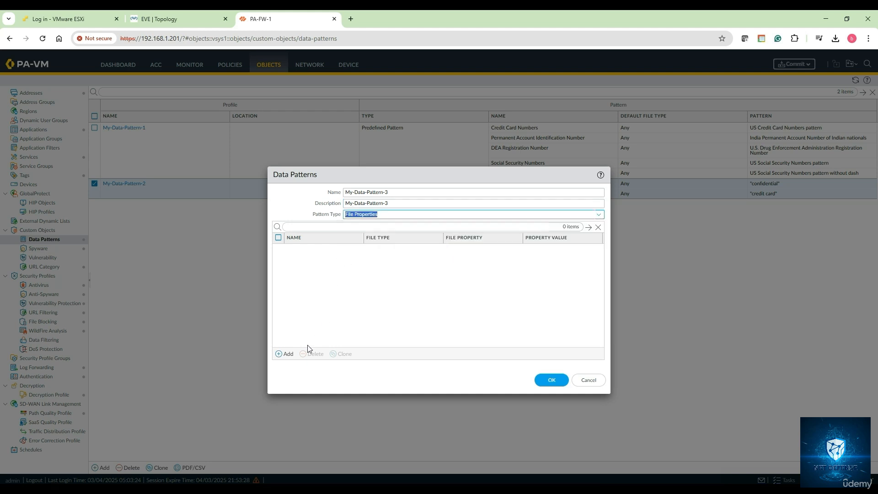
click(286, 354)
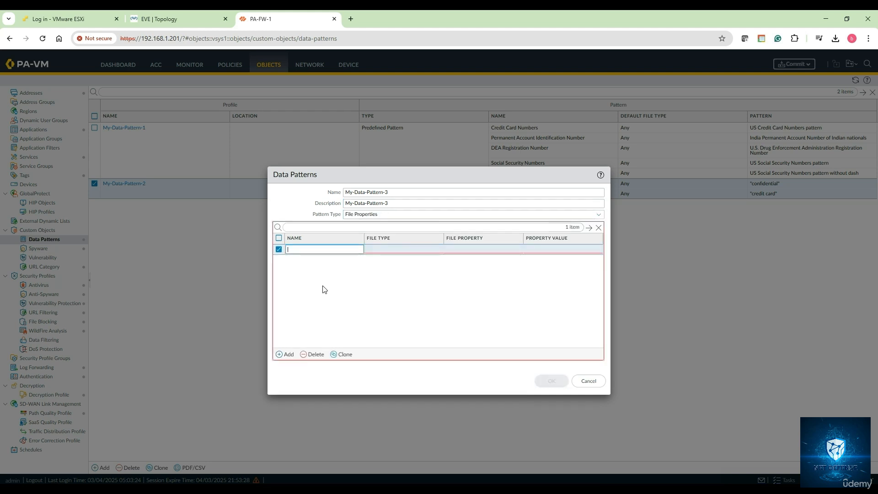
text(File-Propertyies 1)
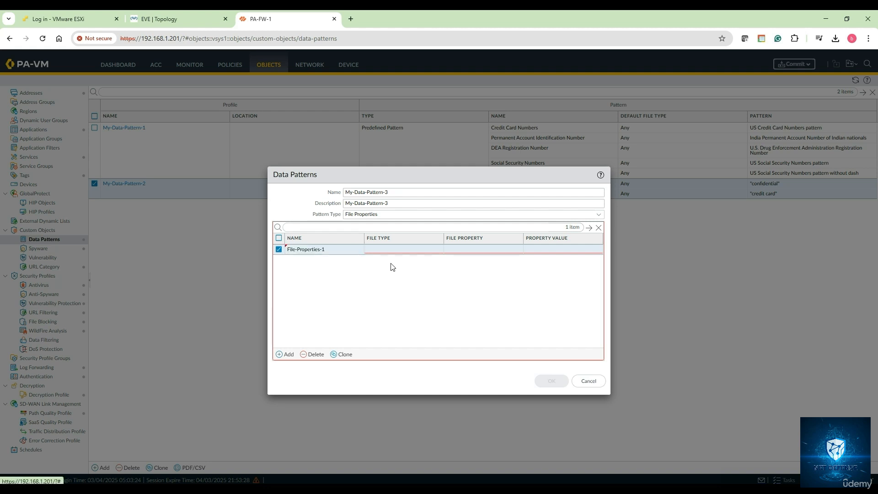
- Configure File-Properties-1 with file type Adobe PDF, file property Keywords and property value ssn
click(392, 250)
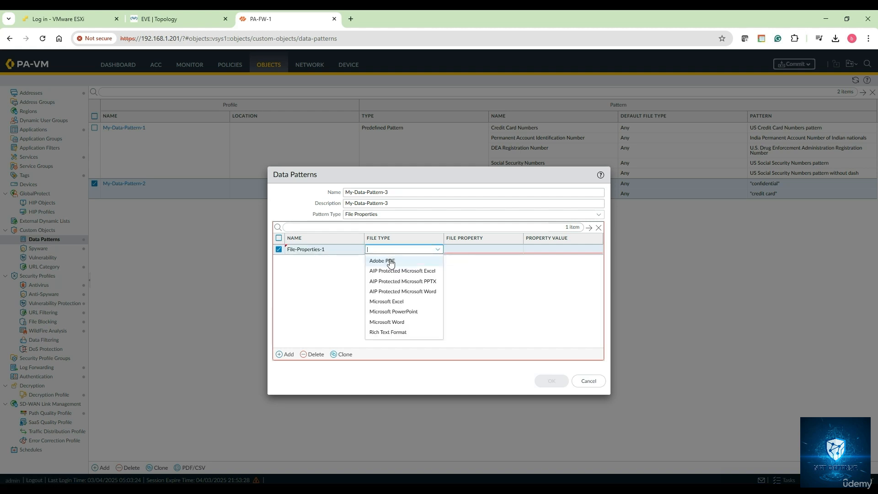
click(391, 262)
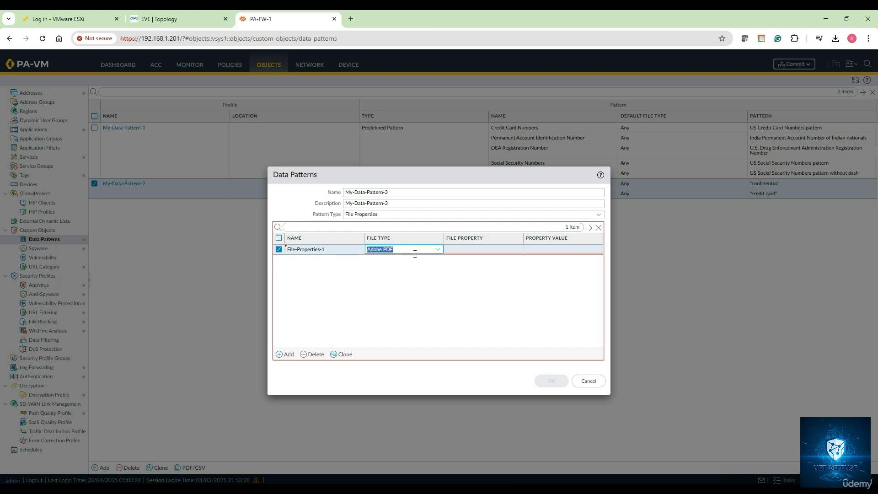
click(409, 275)
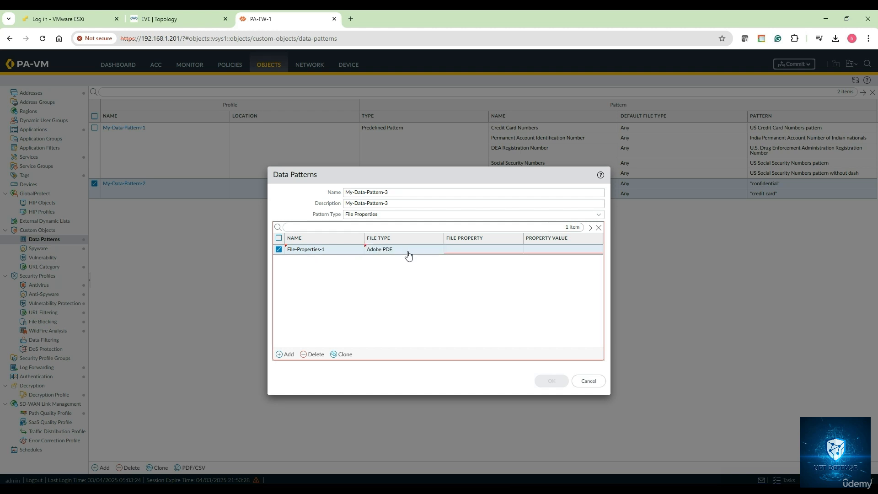
click(459, 252)
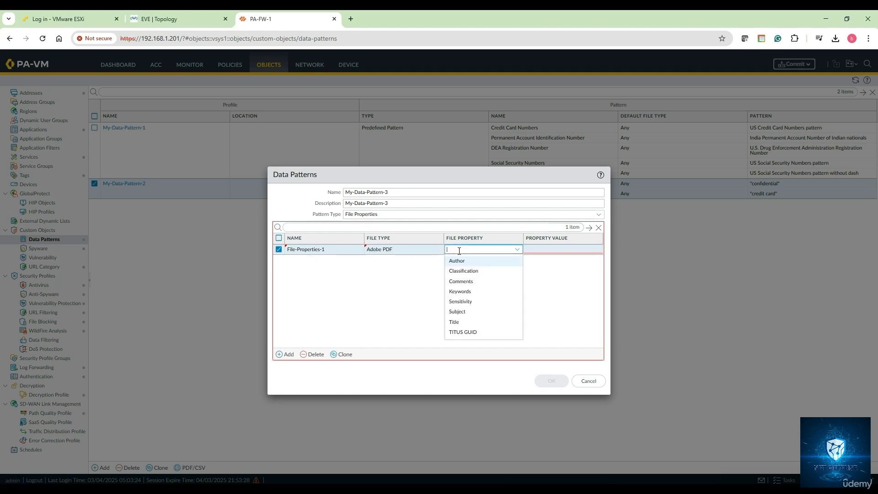
click(464, 292)
click(539, 251)
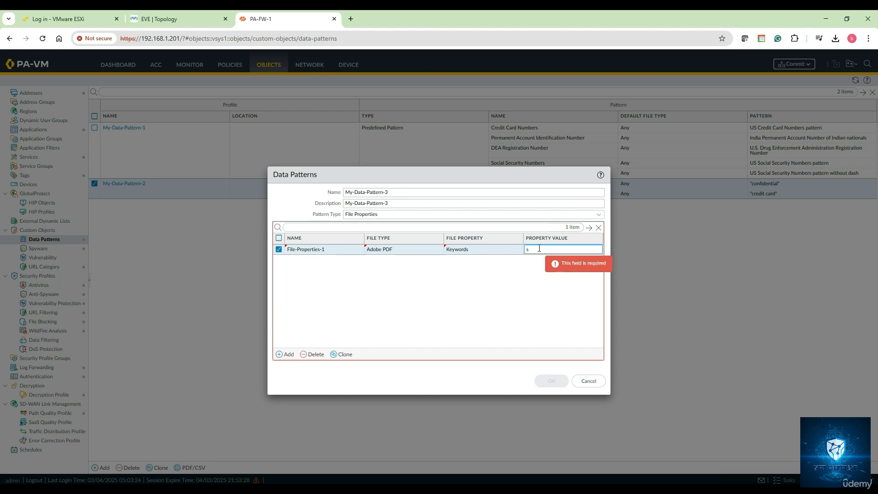
text(ssn)
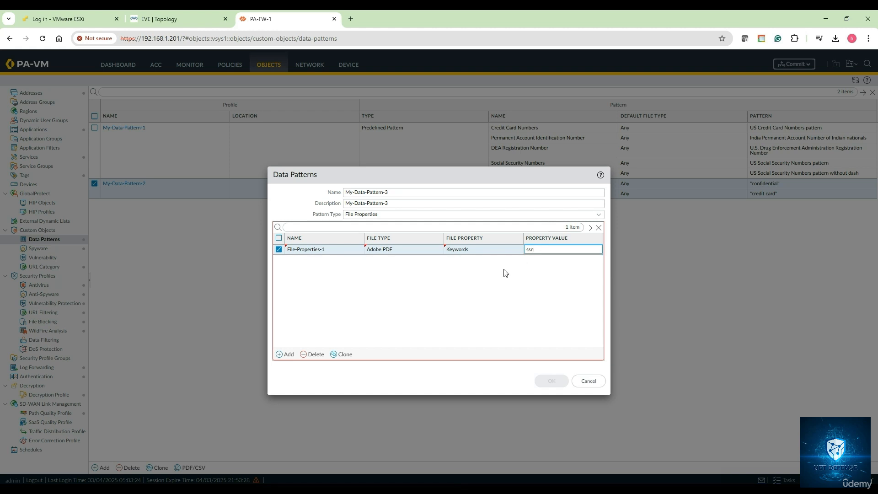
- Add a second file property entry to My-Data-Pattern-3, named File-Properties-2
click(285, 354)
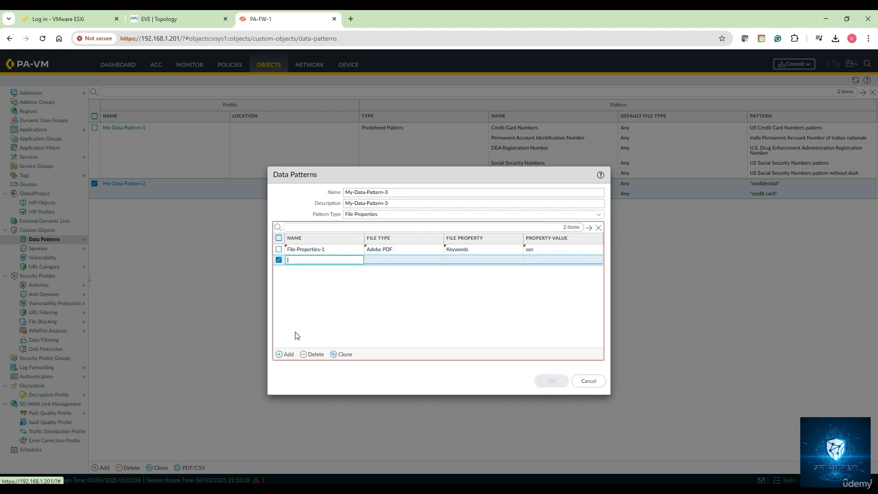
click(325, 250)
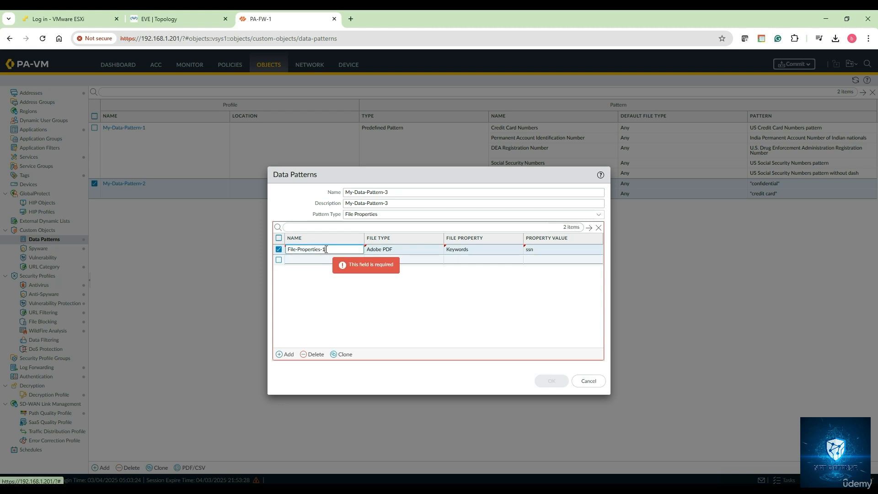
triple_click(326, 249)
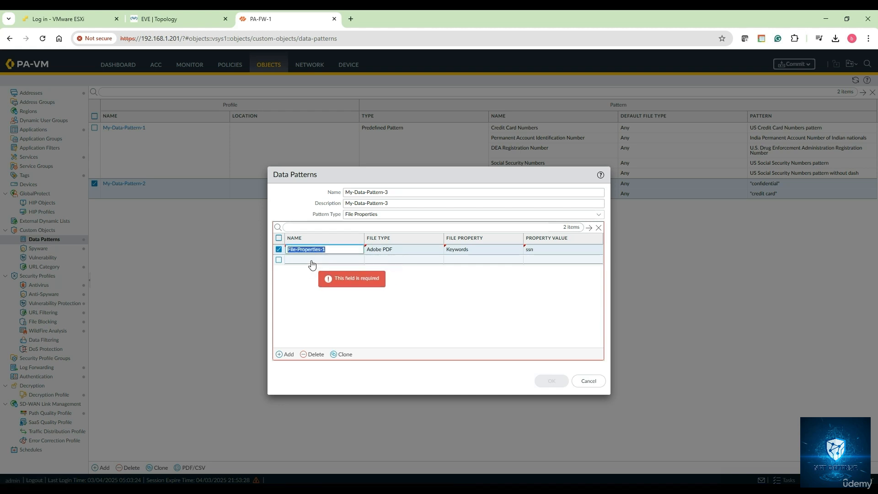
click(312, 259)
key(ctrl+v)
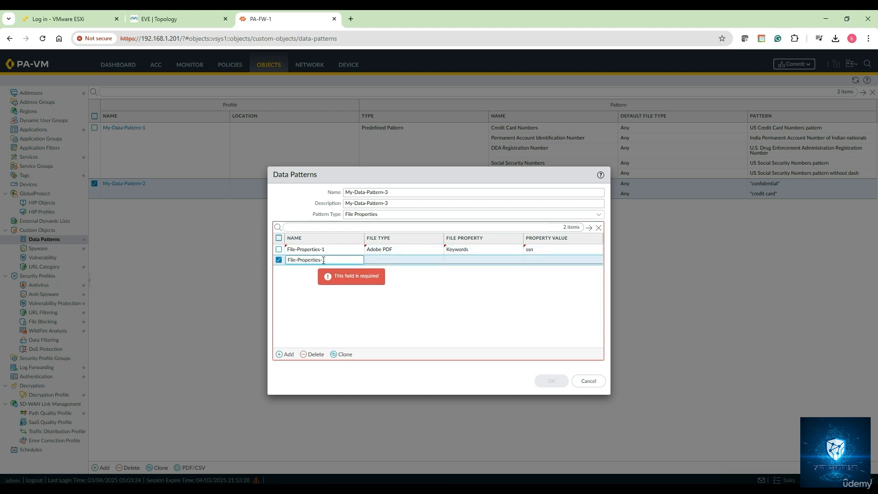
- Configure File-Properties-2 with Microsoft Excel, Subject and the value "Private & Confidential", and save My-Data-Pattern-3
click(383, 260)
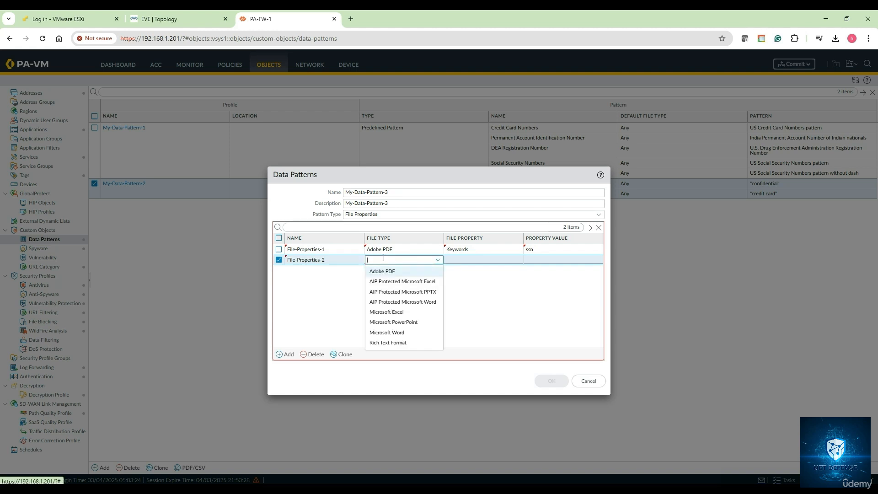
click(396, 311)
click(465, 261)
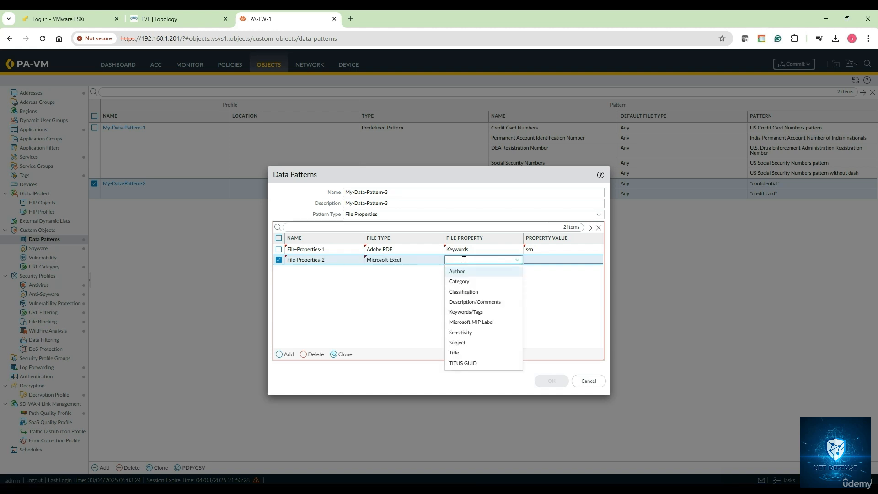
click(461, 342)
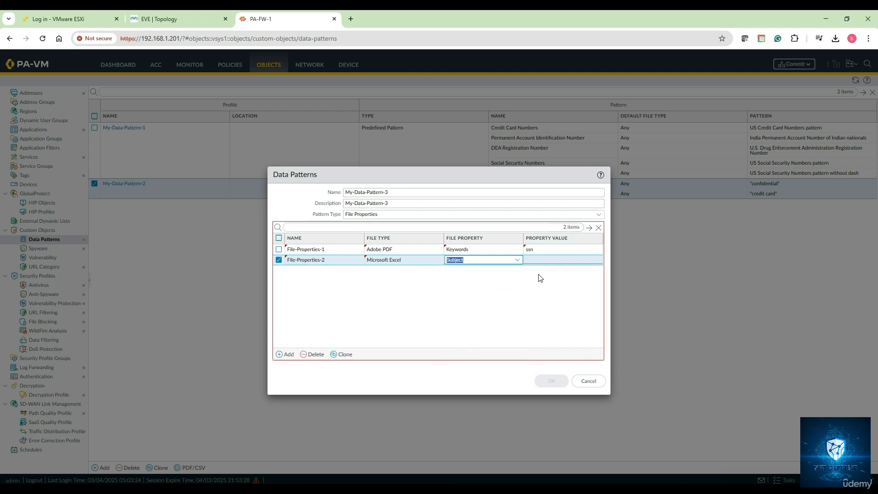
click(547, 261)
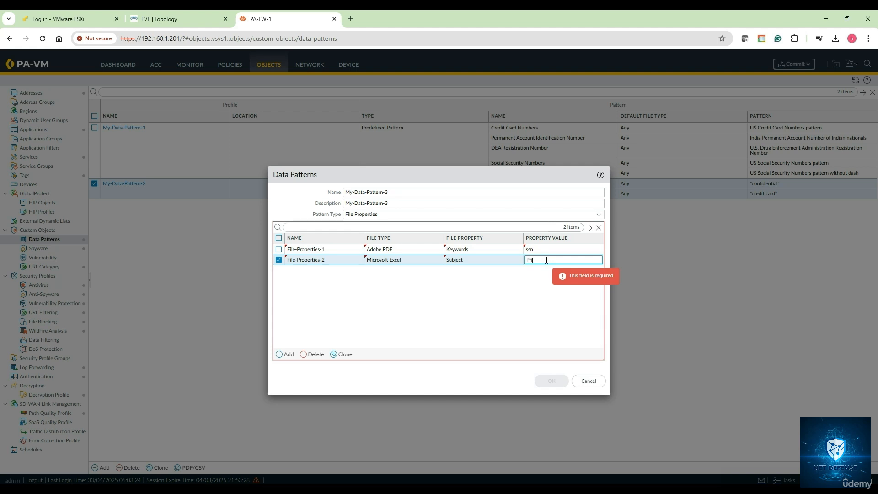
text(Private & Confidential)
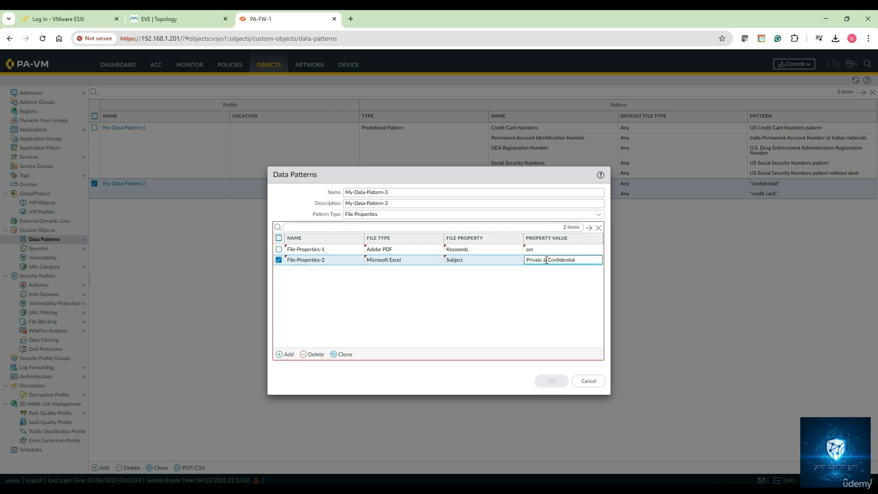
click(518, 287)
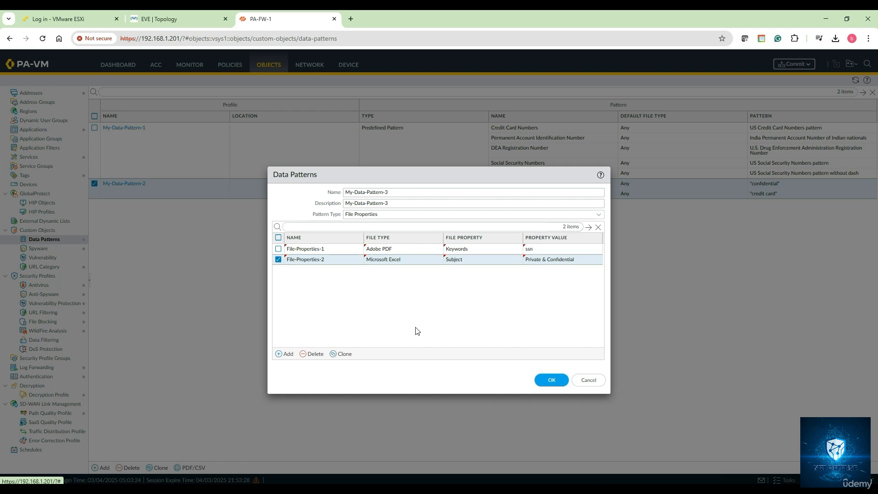
click(551, 380)
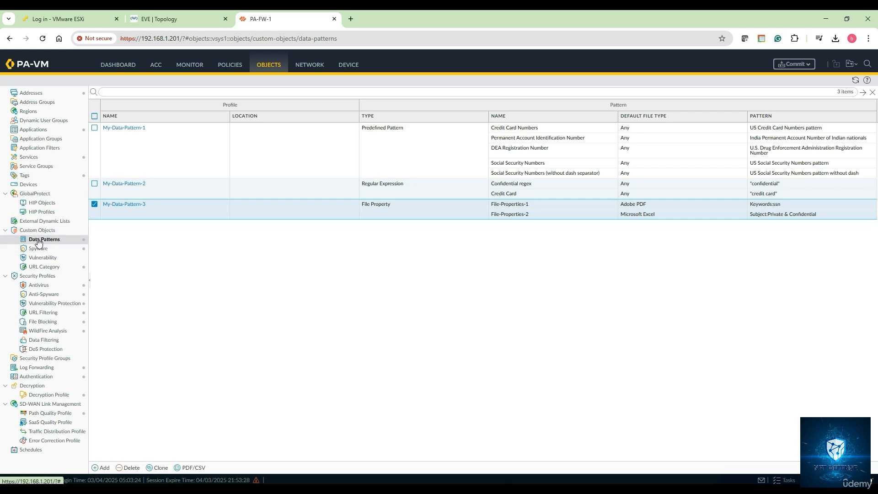
- Start a new Data Filtering security profile named DLP-Sec-Profile-1, with DLP-Sec-Profile-1 as its description
click(51, 343)
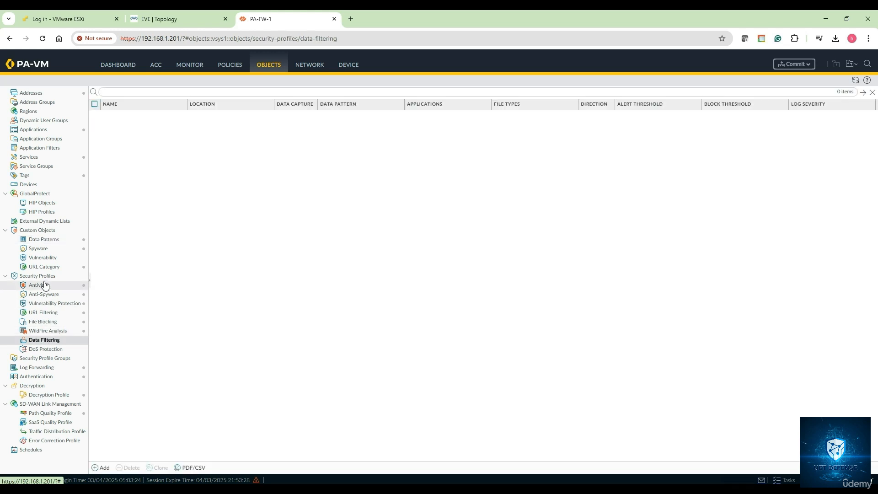
click(102, 467)
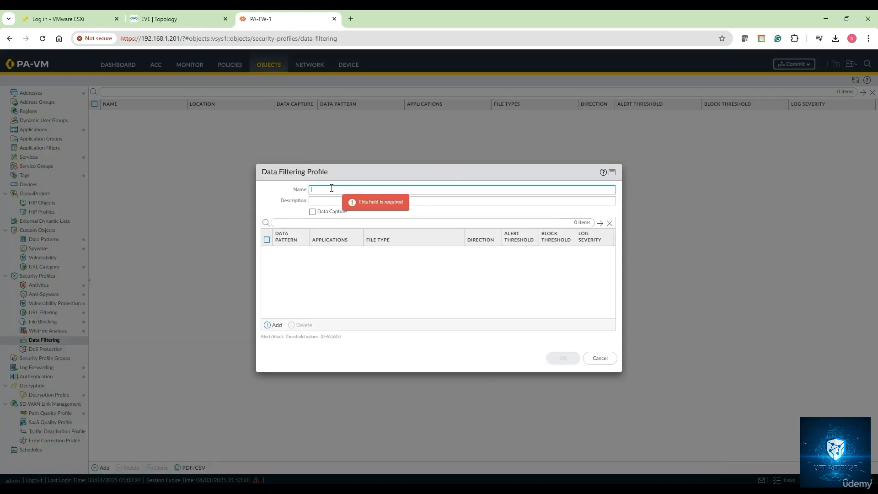
text(DLP-Se)
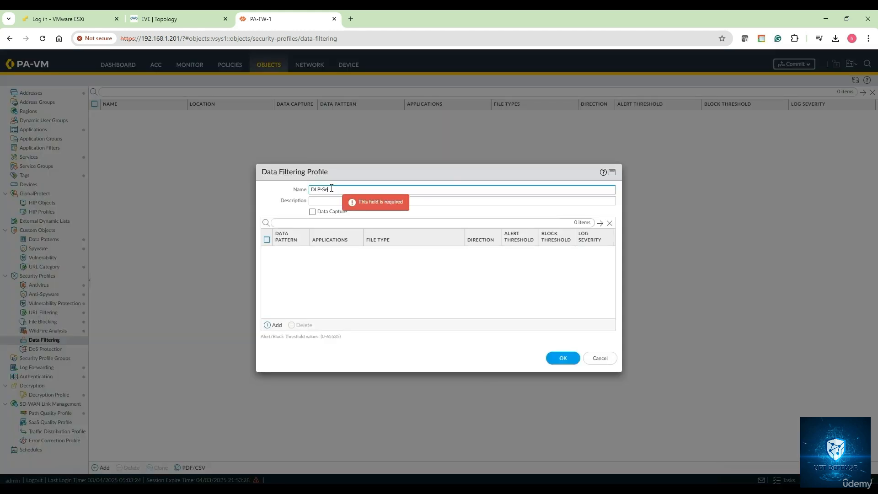
text(c-Profile-1)
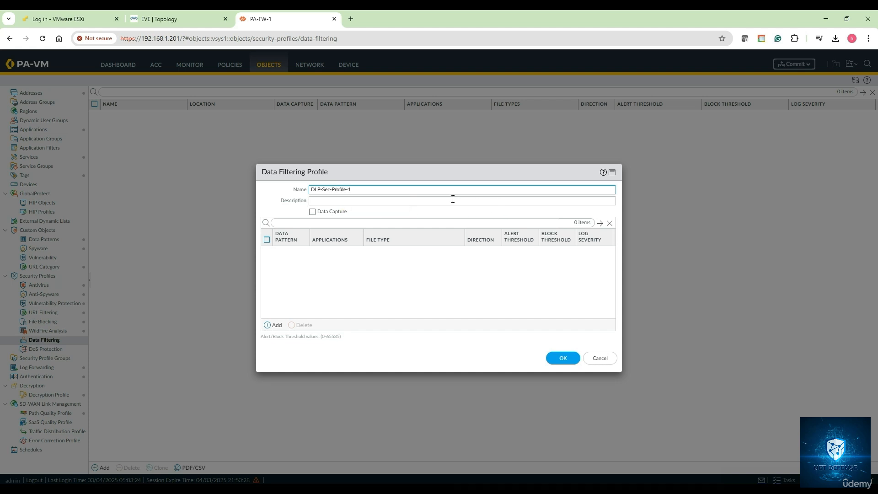
key(ctrl+a)
key(ctrl+c)
click(411, 203)
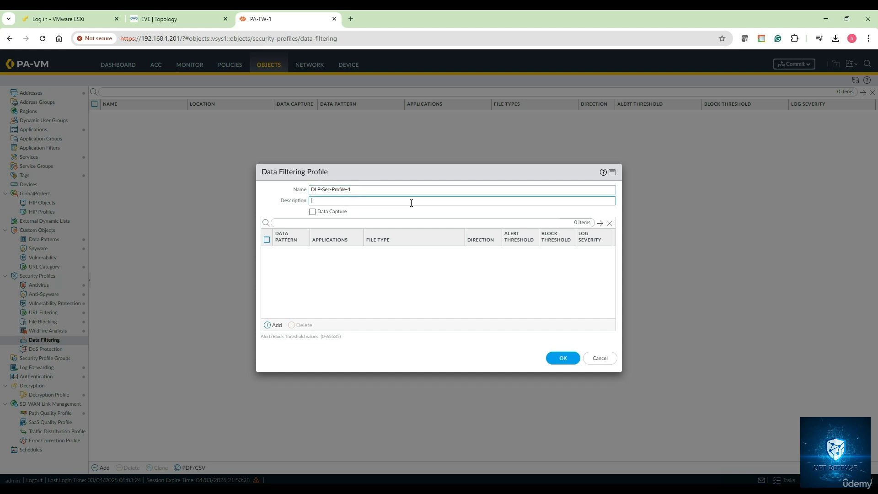
key(ctrl+v)
- Add My-Data-Pattern-1, My-Data-Pattern-2 and My-Data-Pattern-3 as data pattern entries in the DLP-Sec-Profile-1 profile
click(277, 327)
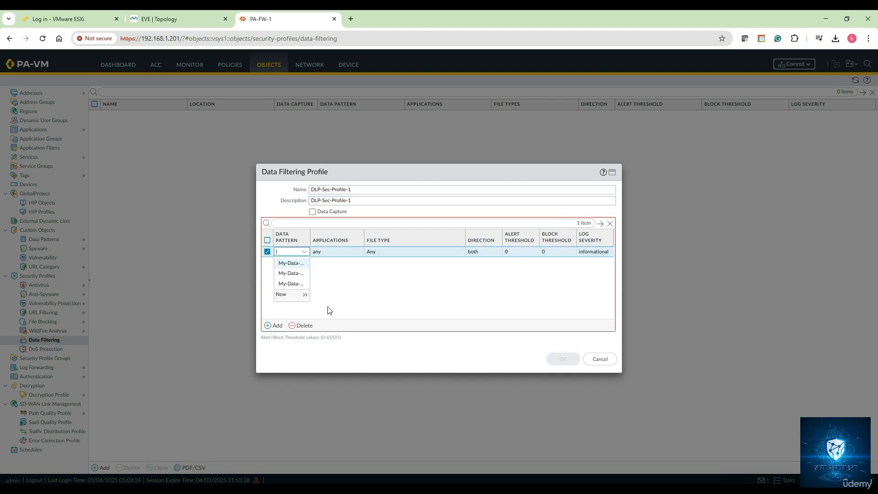
click(295, 268)
click(277, 327)
click(295, 288)
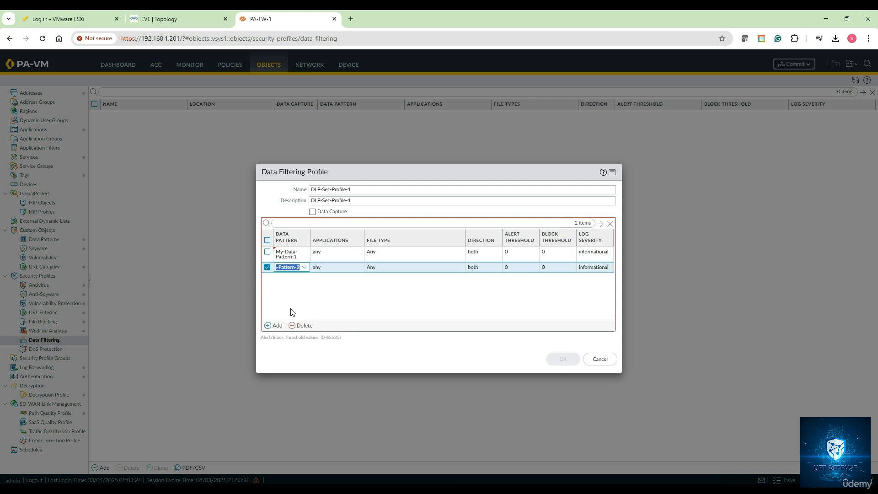
click(277, 326)
click(293, 314)
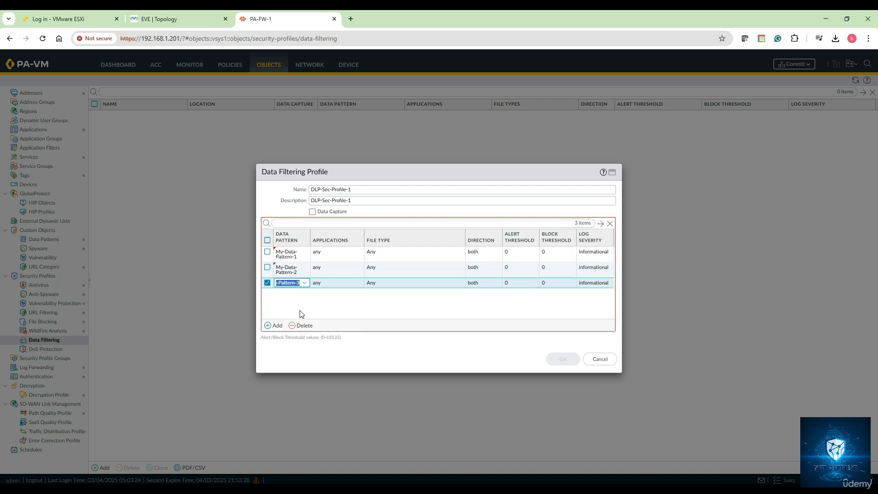
click(369, 304)
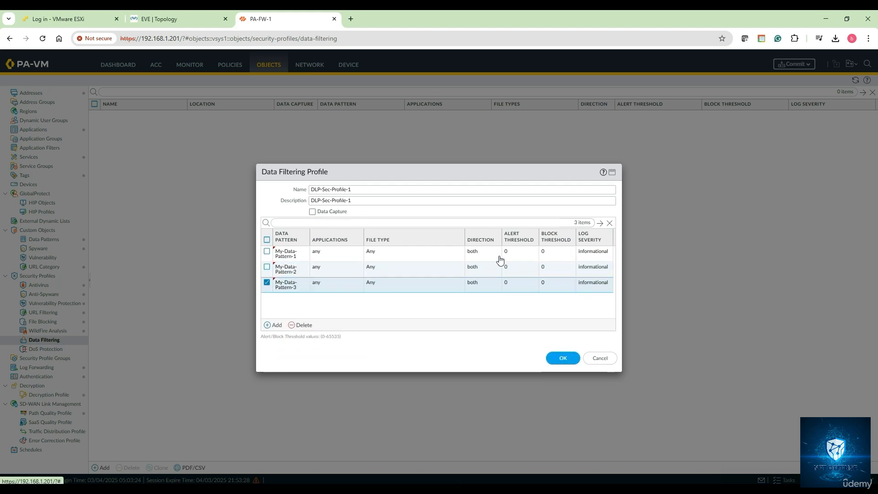
click(395, 256)
click(348, 310)
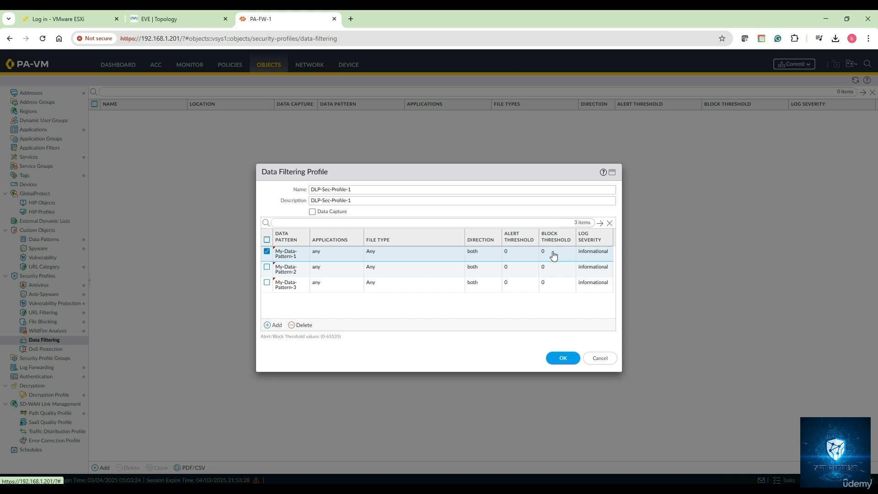
- Set the alert threshold to 2 and the block threshold to 3 for all three data patterns in the profile
click(535, 252)
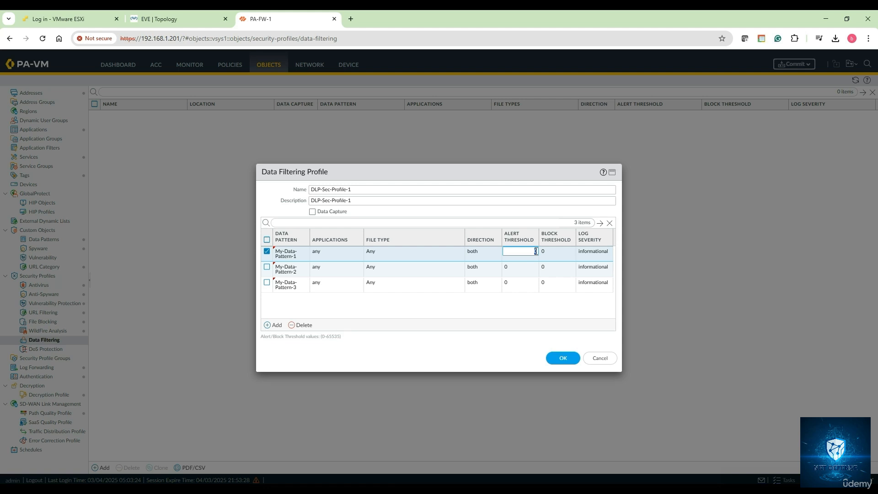
text(2)
click(573, 252)
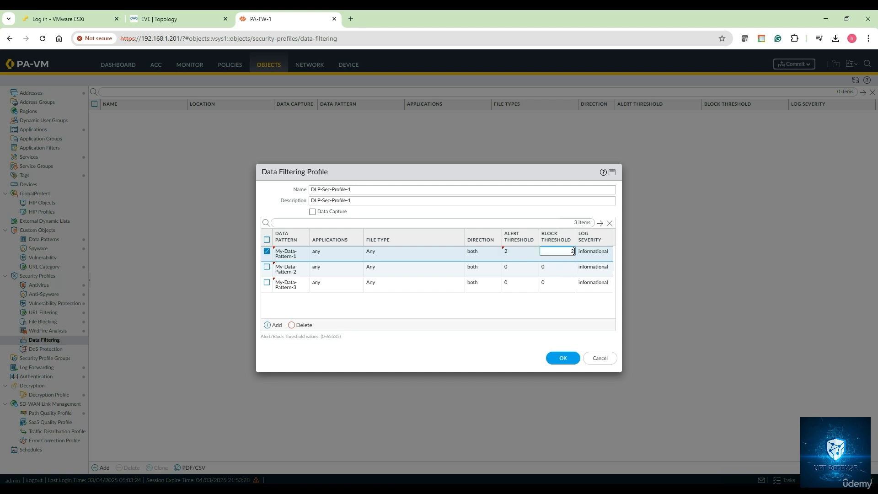
click(528, 268)
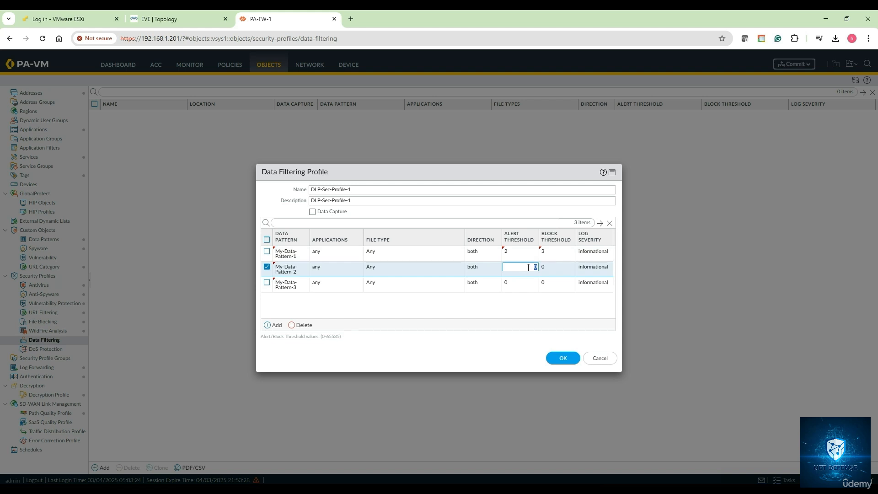
text(2)
click(572, 267)
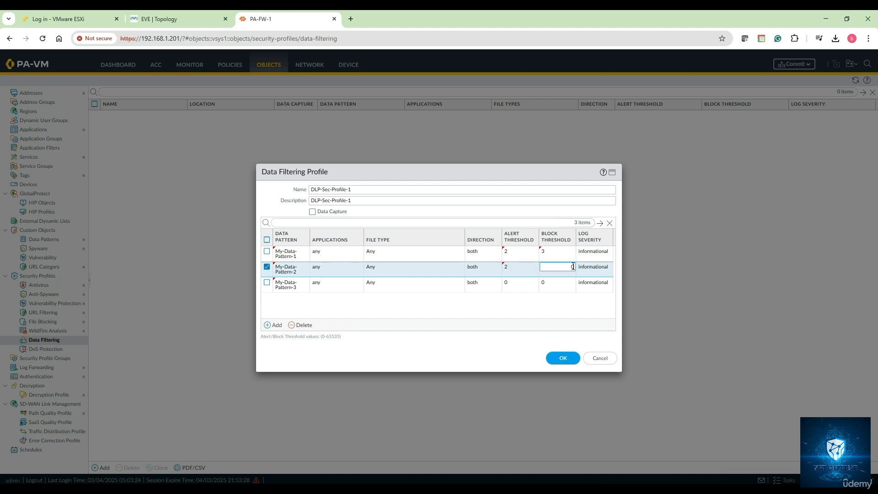
text(3)
click(519, 284)
text(2)
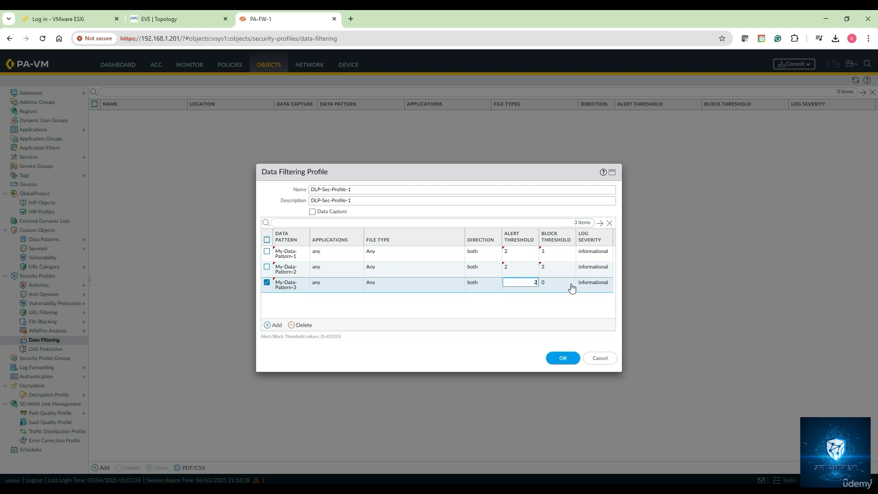
click(571, 283)
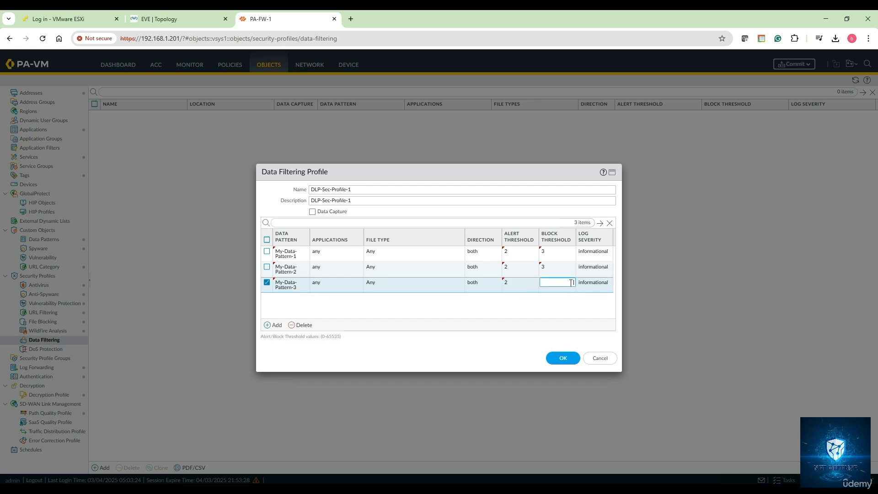
text(3)
click(570, 310)
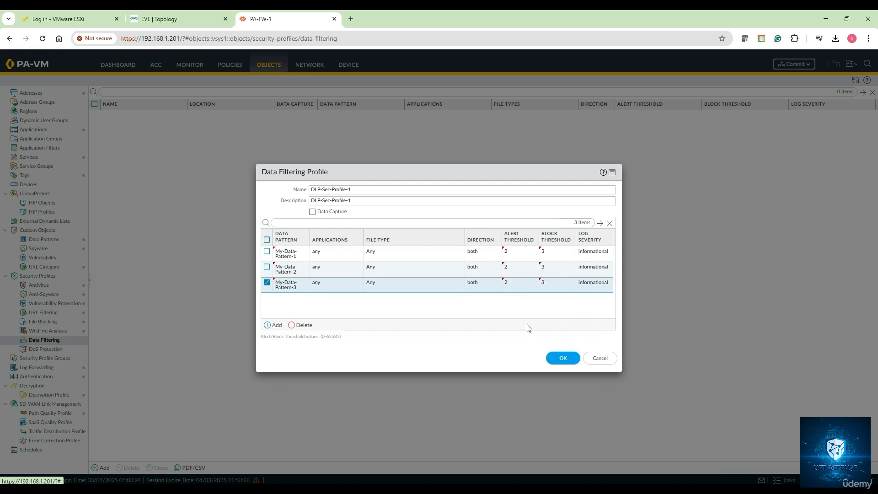
- Set the log severity to critical for My-Data-Pattern-1 and high for My-Data-Pattern-2, and save the data filtering profile
click(598, 252)
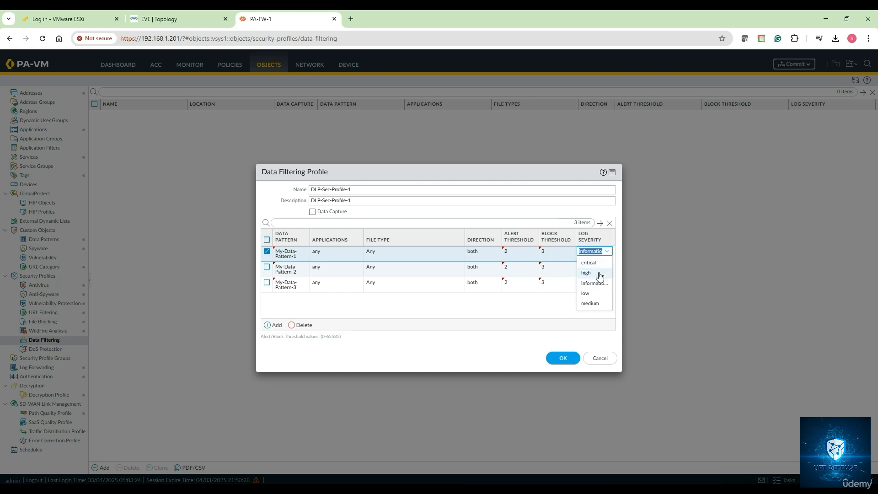
click(600, 270)
click(600, 270)
click(588, 289)
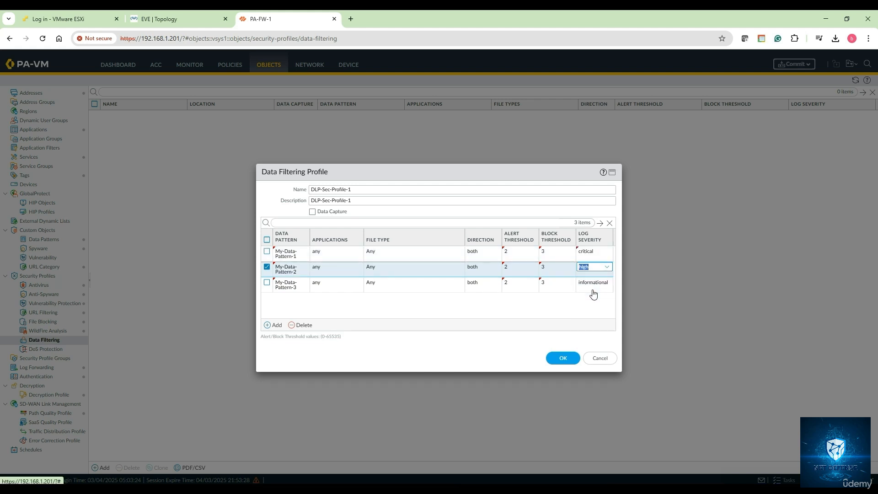
click(594, 283)
click(596, 315)
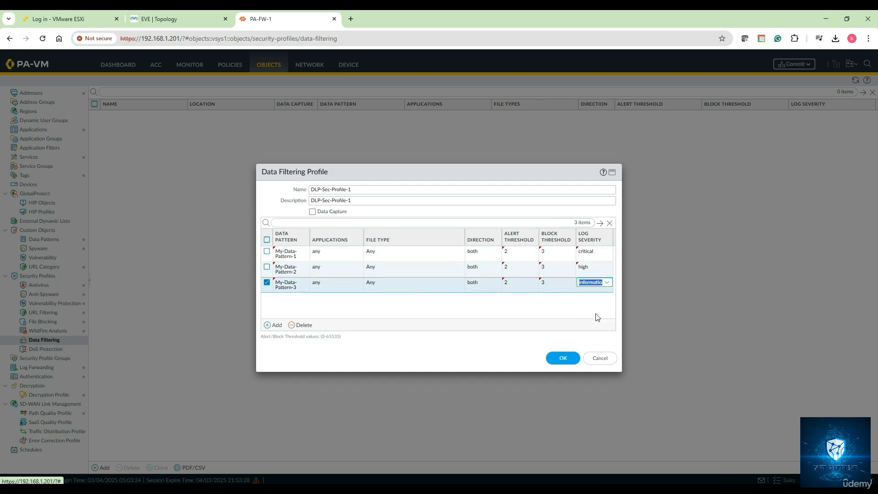
click(507, 313)
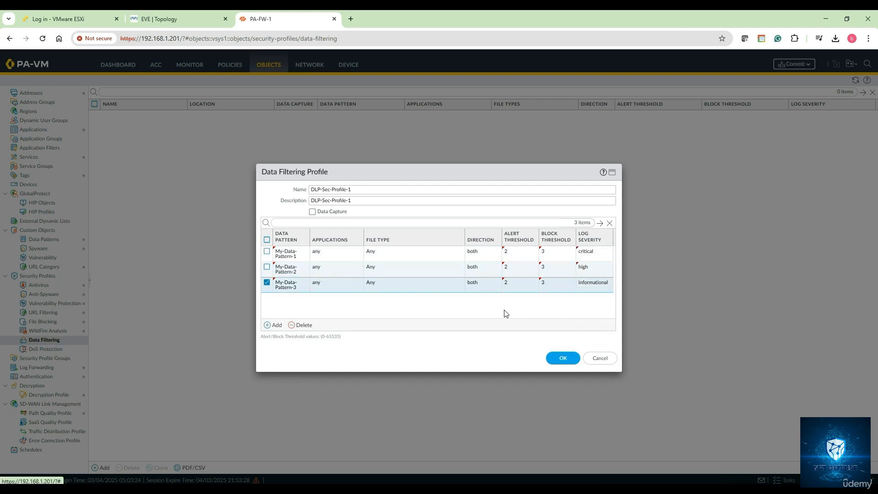
click(563, 356)
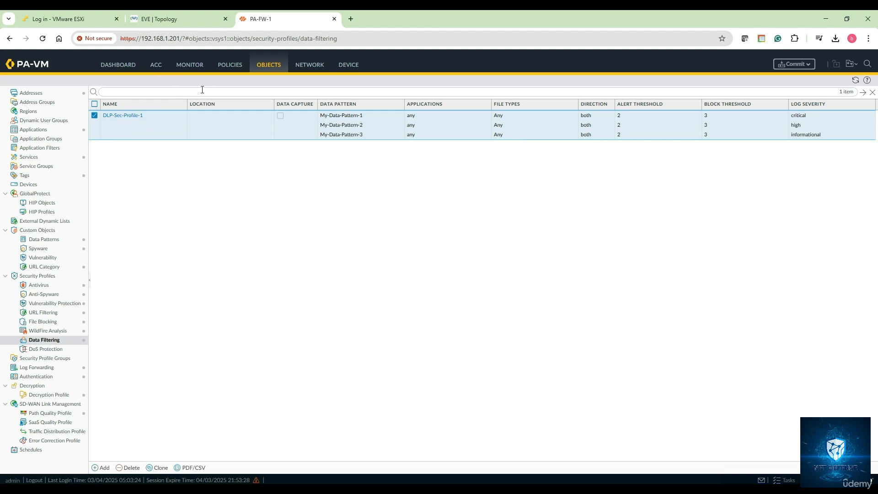
- Assign DLP-Sec-Profile-1 as the data filtering profile on the Internet Access security policy rule
click(230, 67)
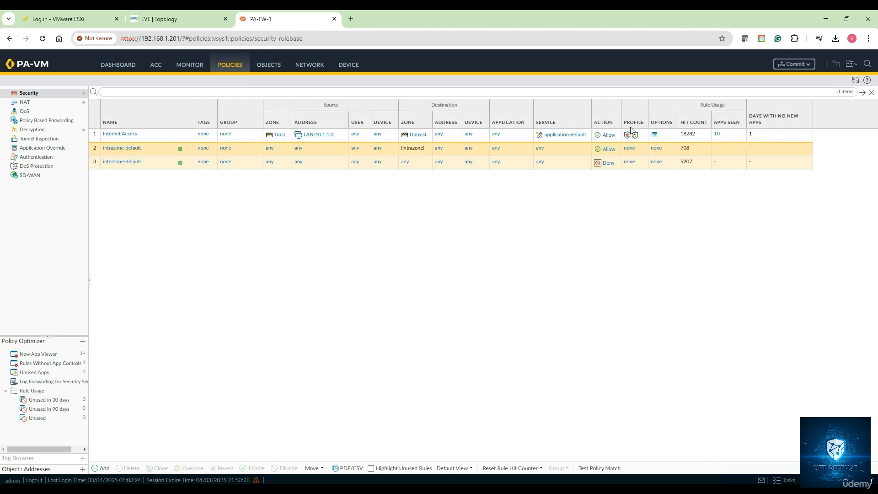
click(637, 140)
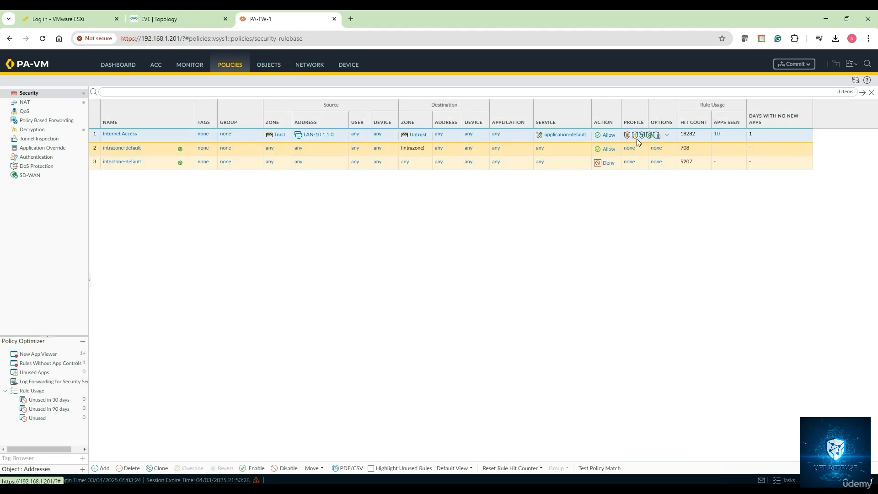
click(638, 134)
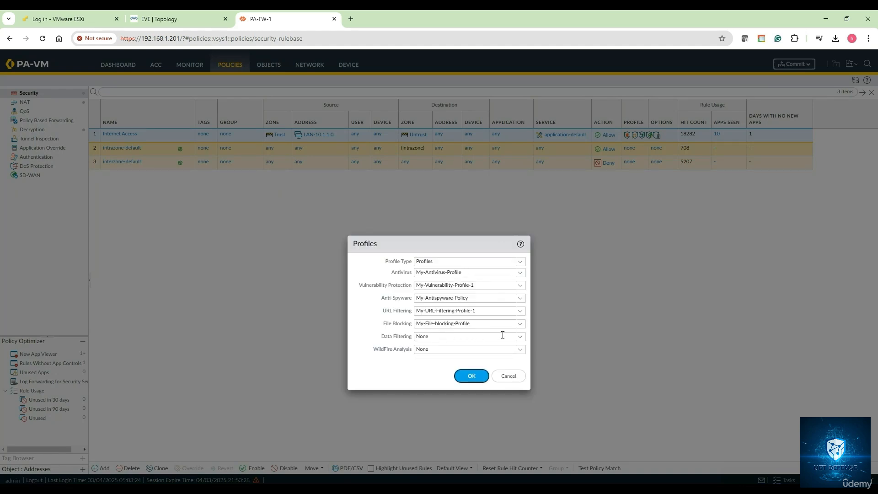
click(520, 339)
click(458, 359)
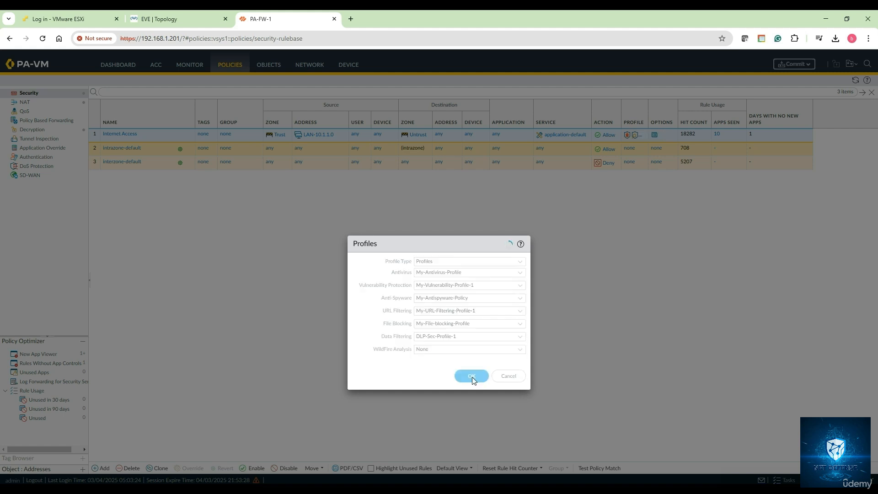
click(472, 376)
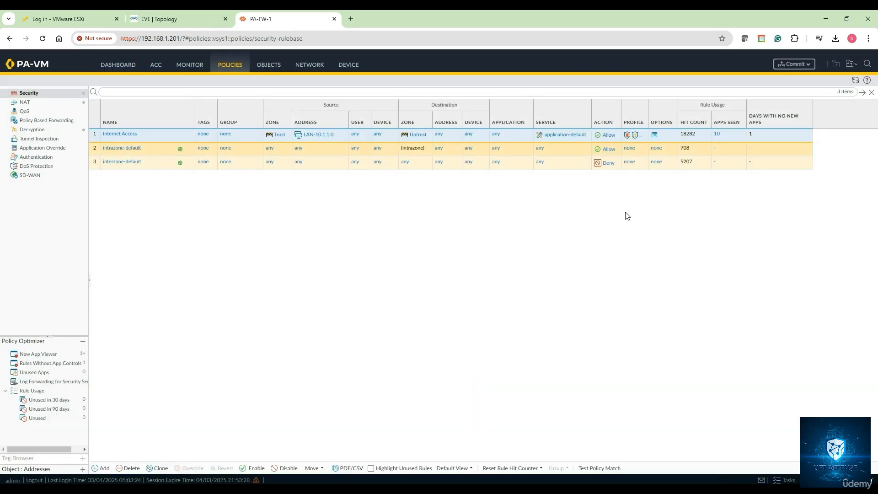
- Commit all pending configuration changes on the firewall
click(794, 64)
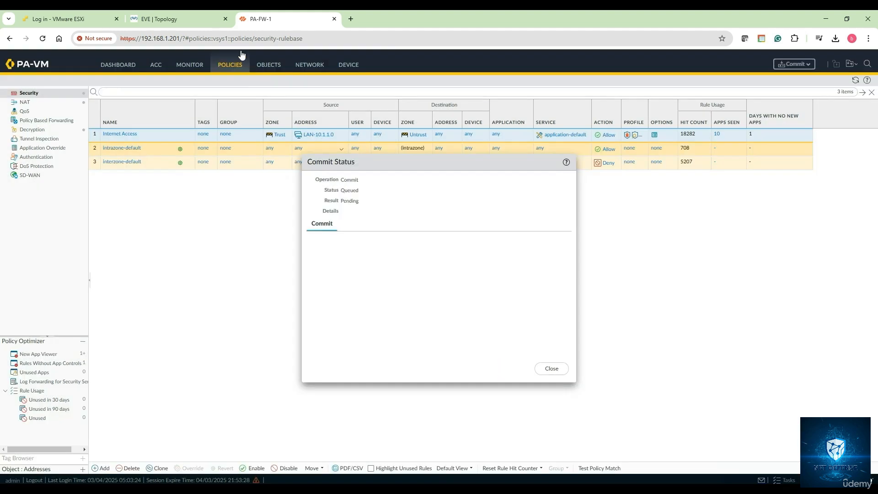
click(193, 21)
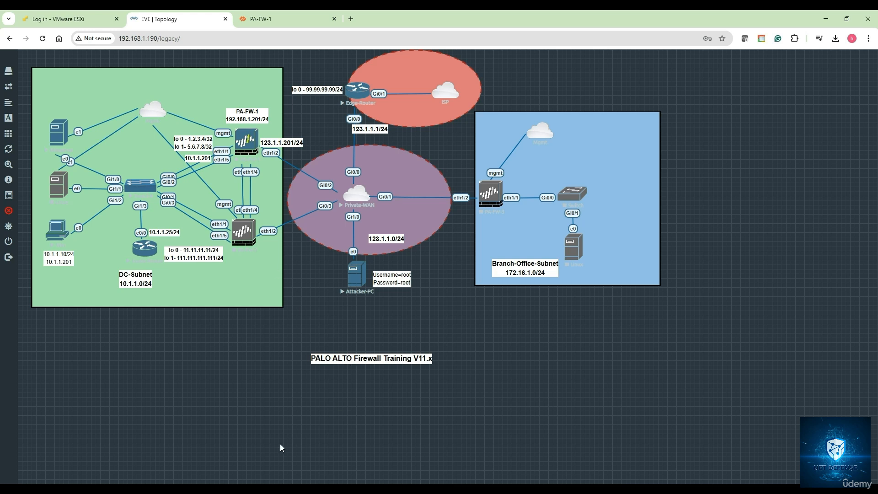
click(292, 18)
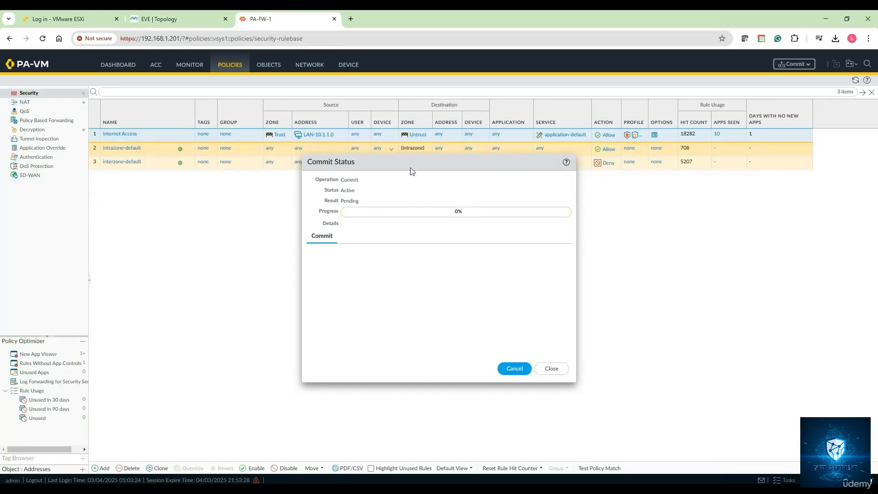
- Switch to notes.txt in Notepad and underline the heading "Data Filtering profile in PA-FW" with a row of equals signs
key(alt+Tab)
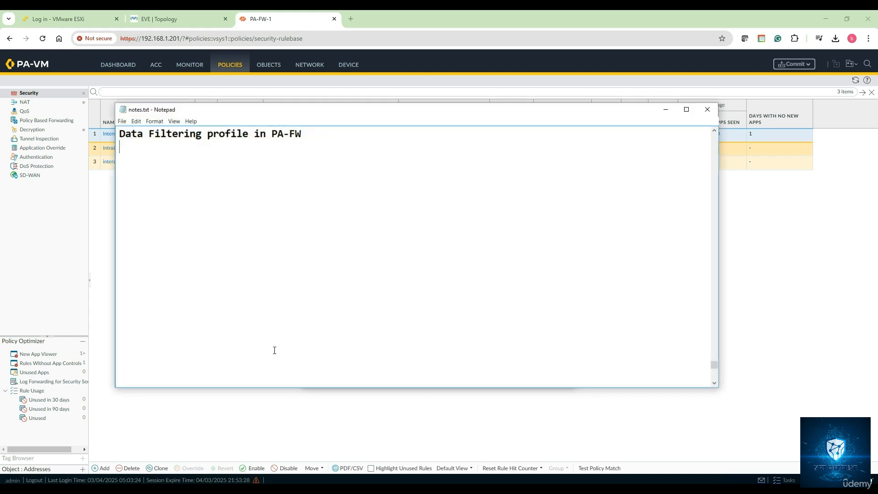
text(=========================================)
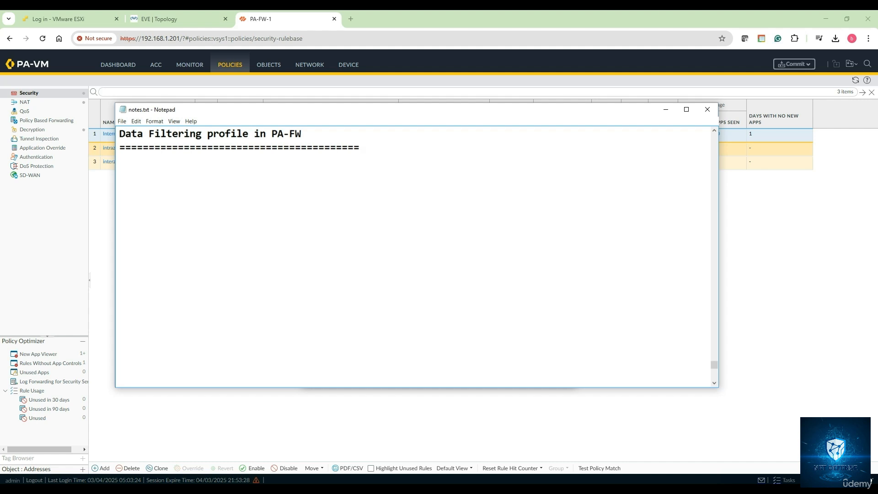
- Below the underline, write "Data Filtering profile is a security feature used to prevent the transfer of sensitive or confidential data"
click(285, 170)
text(Data Filtering profile )
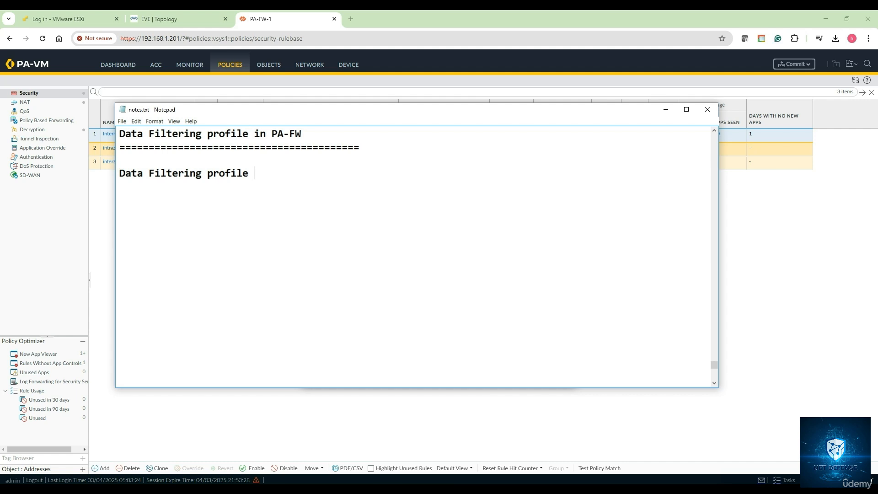
text(is a security fea)
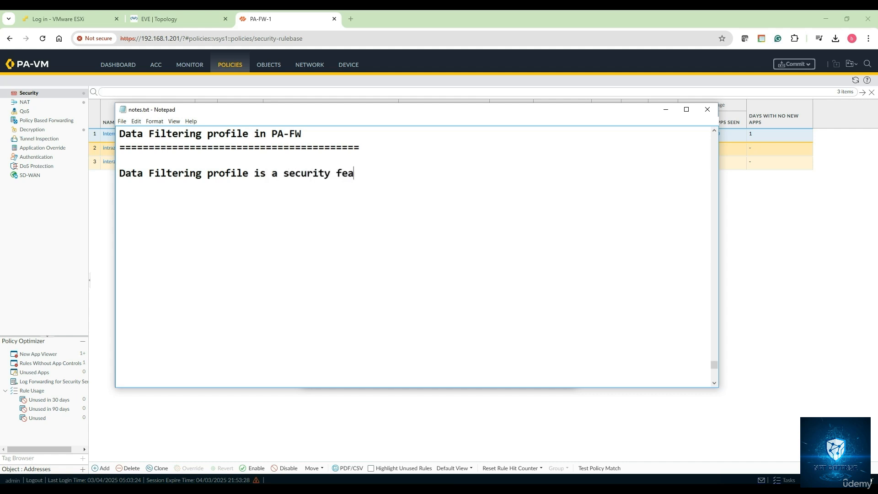
text(ture used to prev)
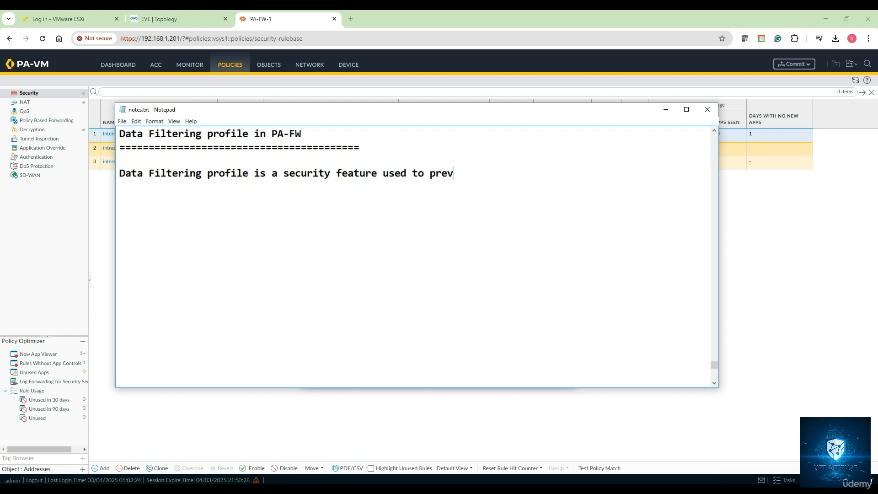
text(ent the transfer of)
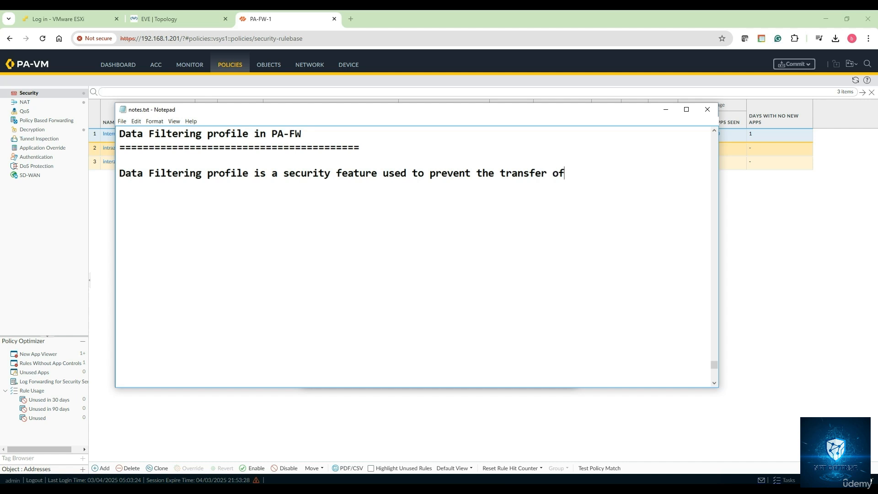
text( sensitive or )
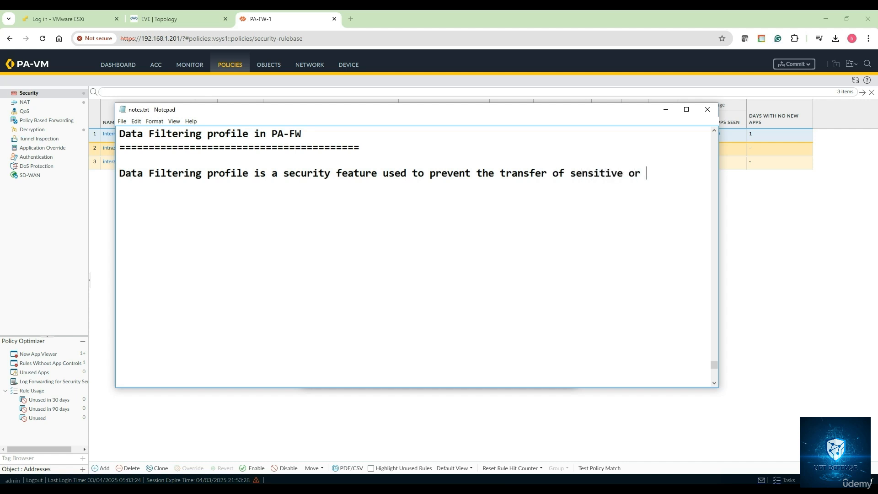
text(confidential)
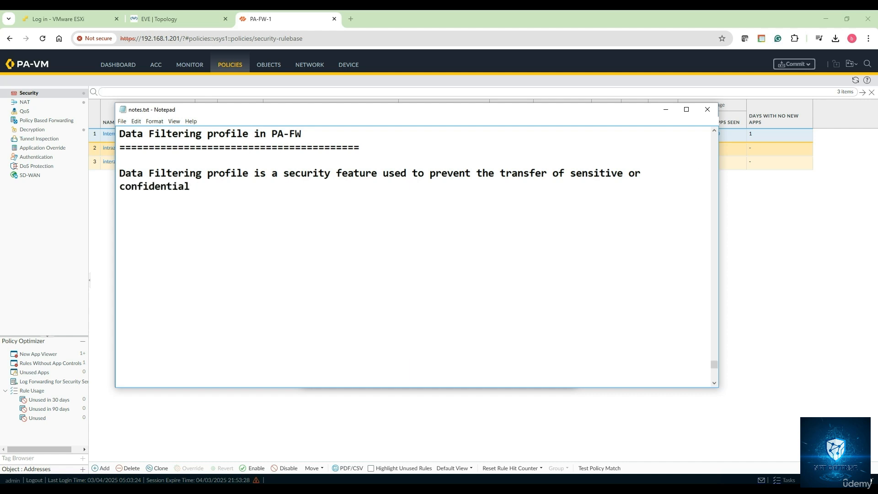
text( data, such as credi)
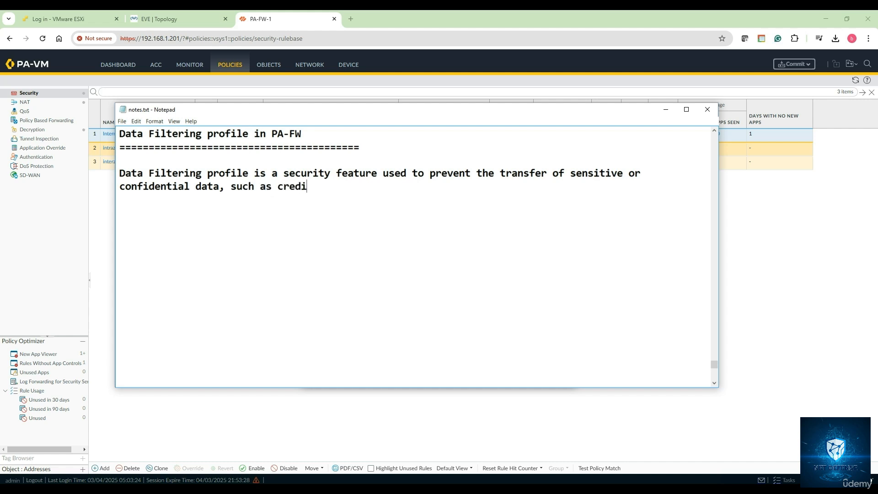
text(t card numbers)
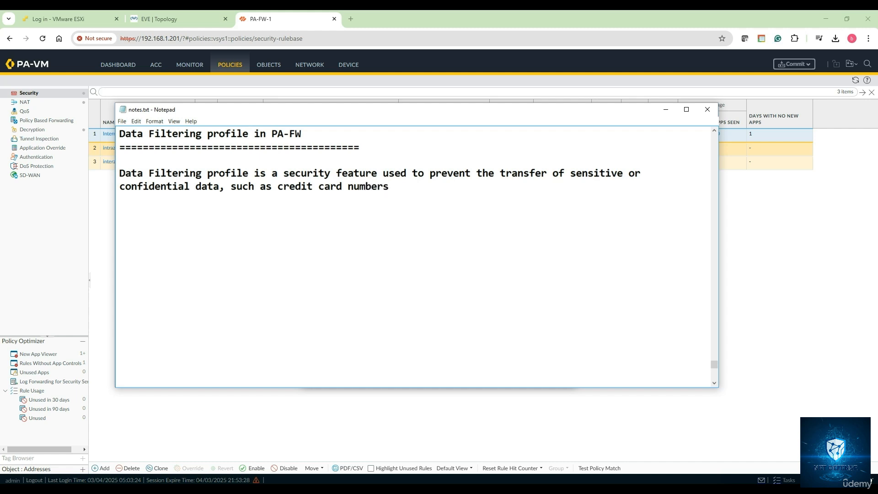
text(, SSN, or custom data)
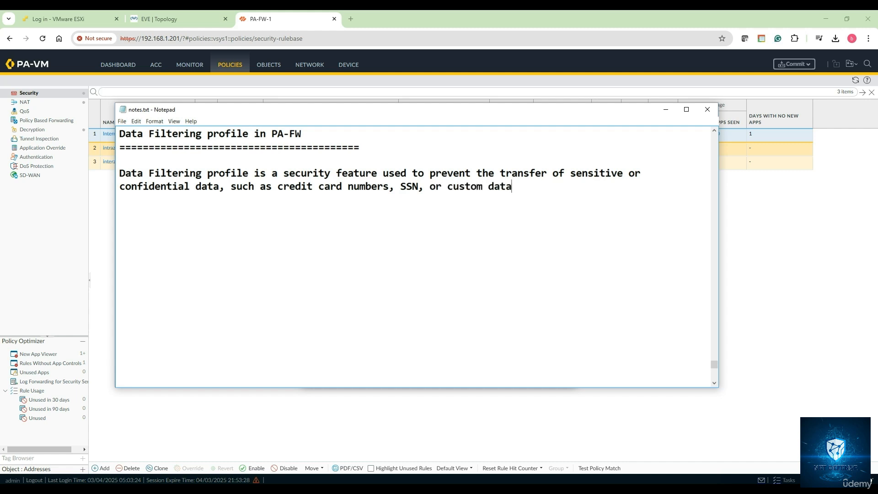
text( patterns ovr)
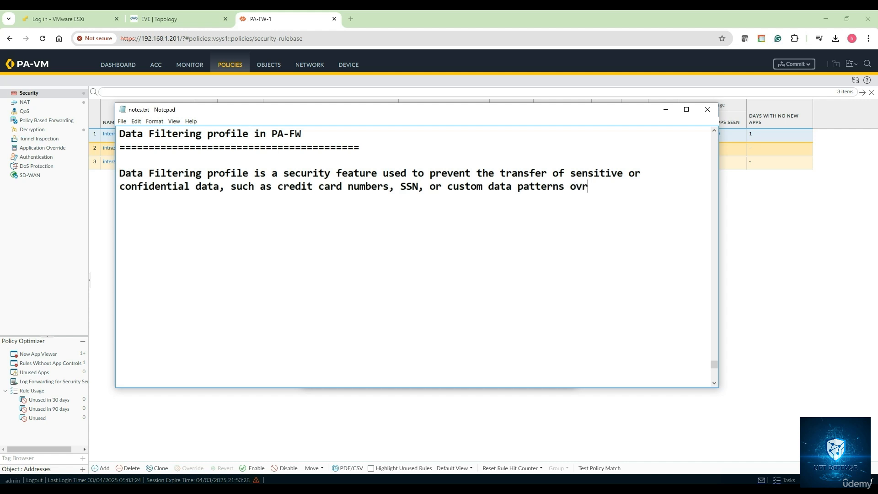
- Extend the definition sentence with ", such as credit card numbers, SSN, or custom data patterns over the network"
key(BackSpace)
text(er the network)
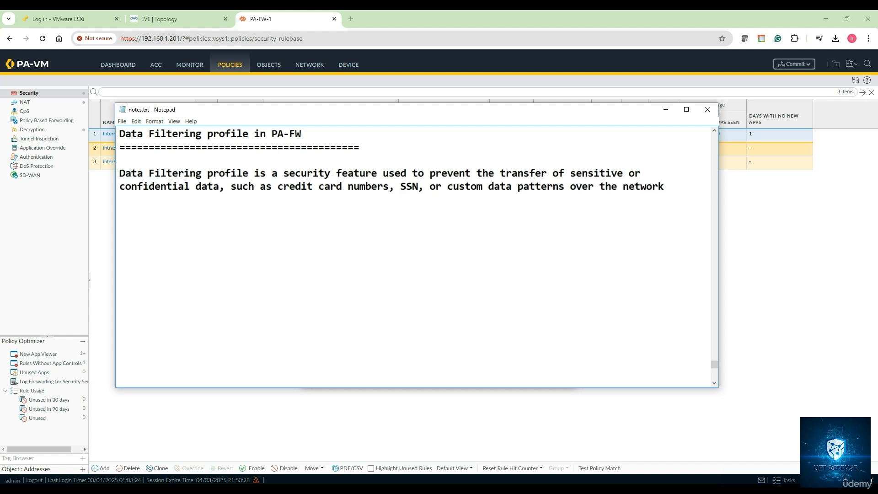
text(. It helps to enforce)
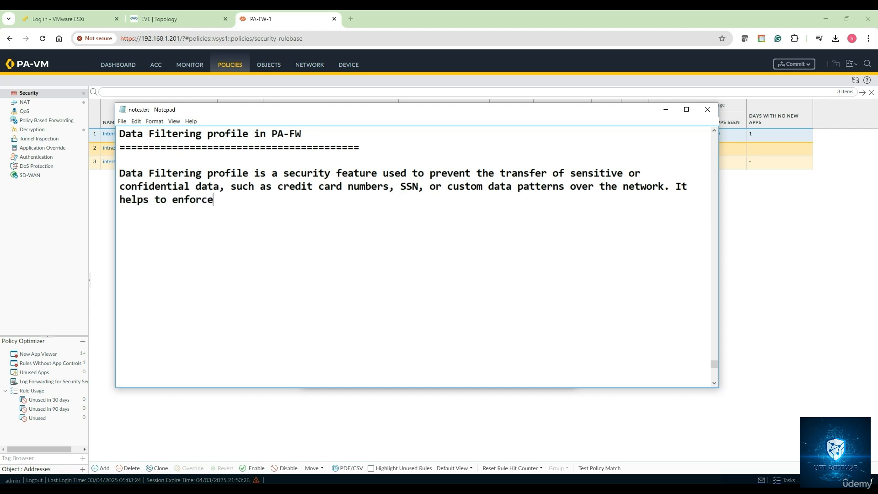
text( DLP policies a)
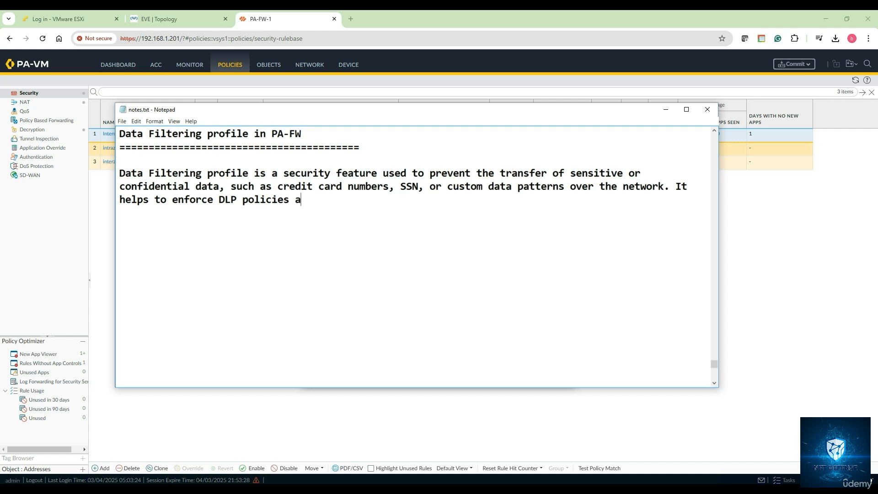
text(nd ensure complian)
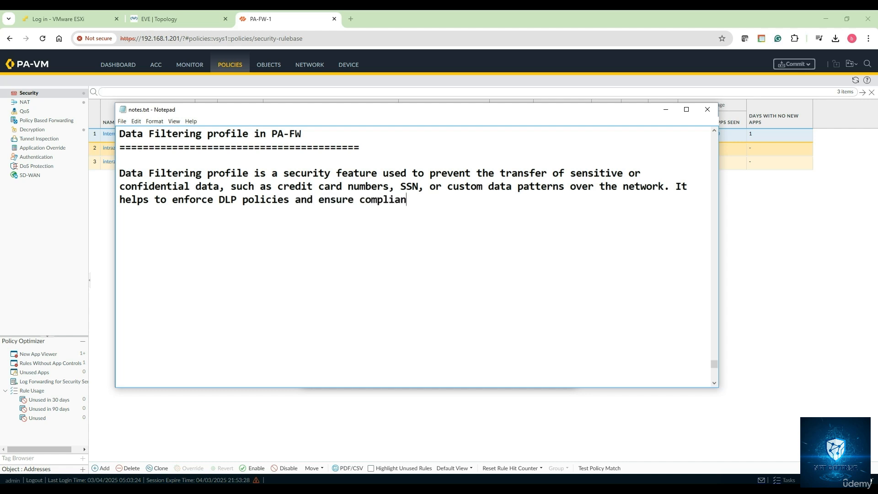
text(ce with regulat)
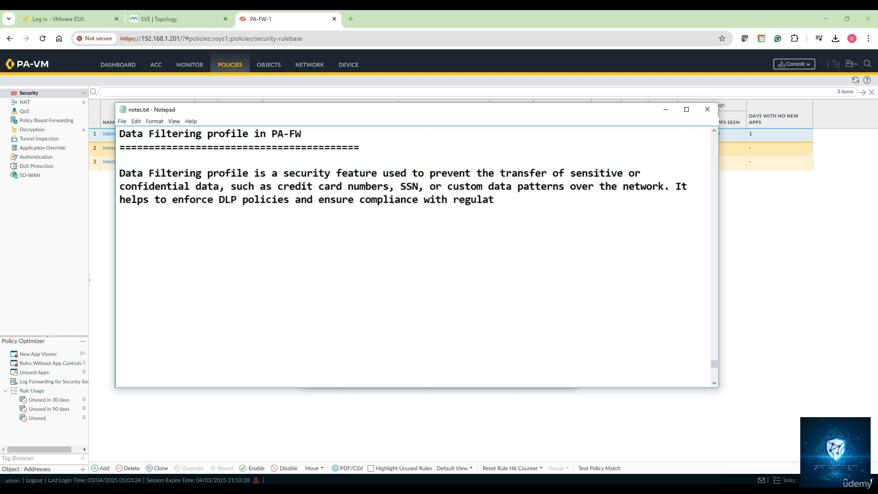
text(ory requirements.)
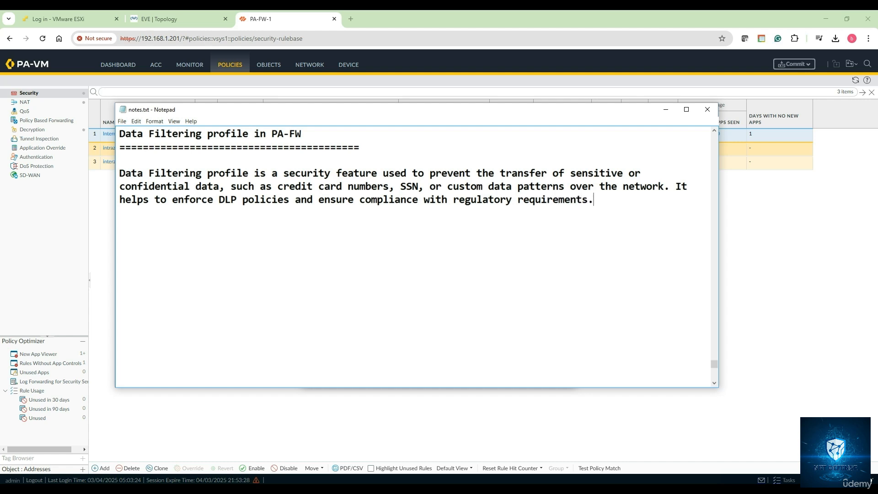
- Leave a blank line below the paragraph and start a numbered list with "1. Functionality"
key(Return)
key(Return)
text(1. Functionality)
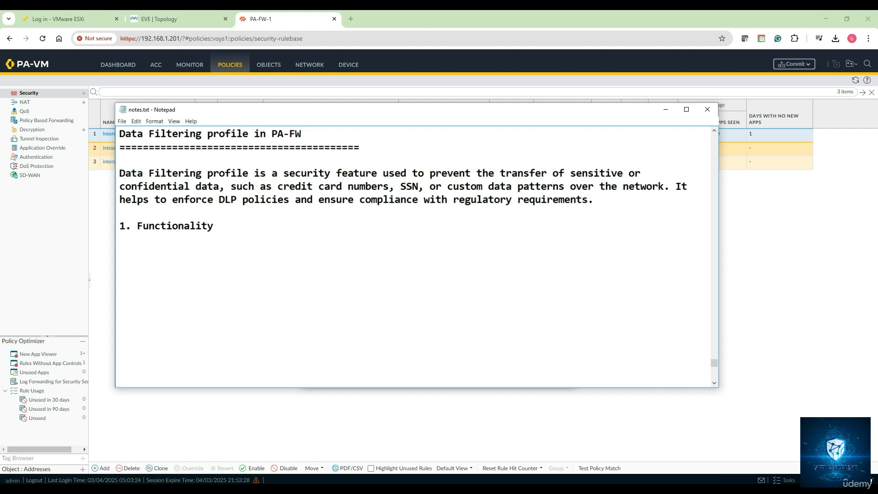
- Add the second list item "2. Data Filtering Actions : Alert, Block, Continue"
text(2. Data Filterin)
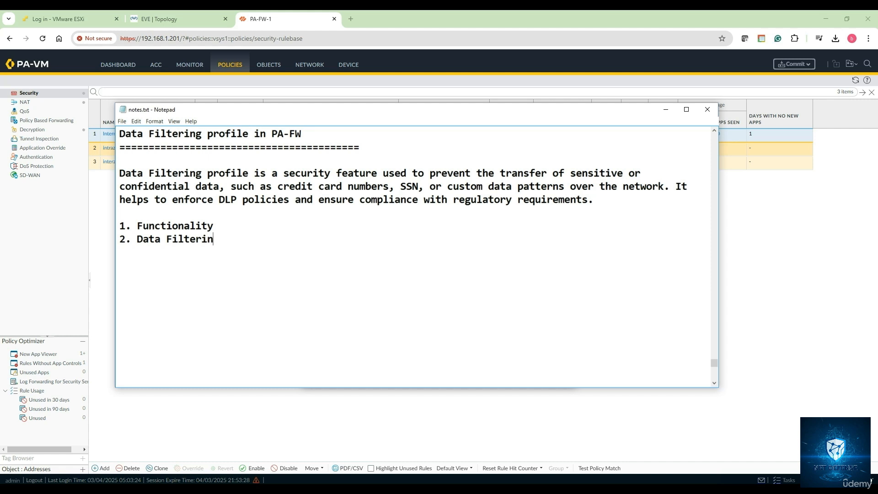
text(g Action s : Alert)
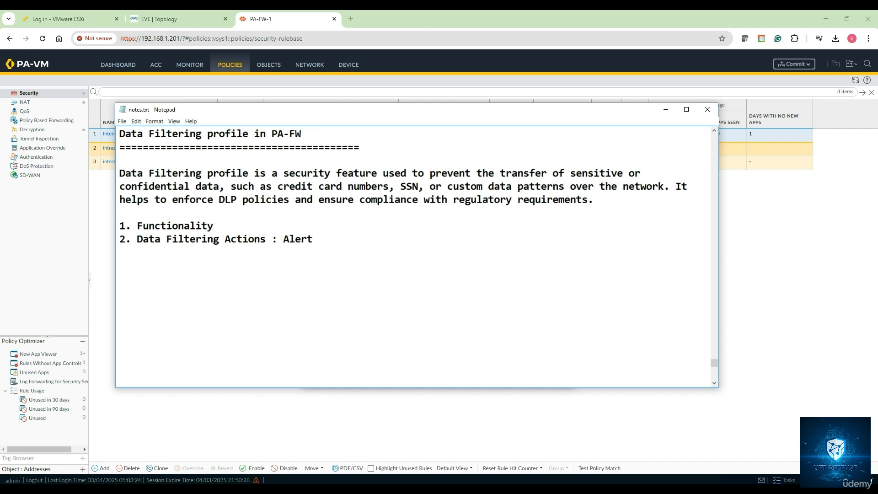
text(, Bloc)
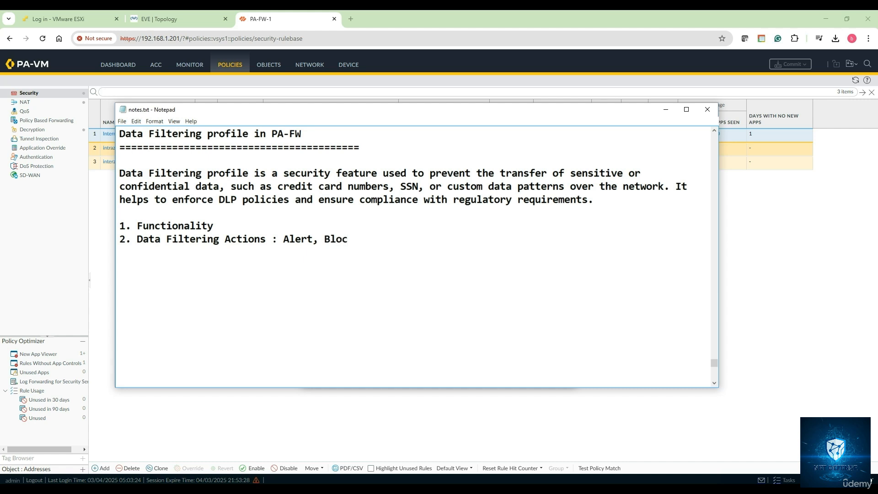
text(k, Continue)
- Add the third list item "3. Use Cases:" with the first bullet "- Preventing the Data leaks" below it
key(Return)
text(3. Use )
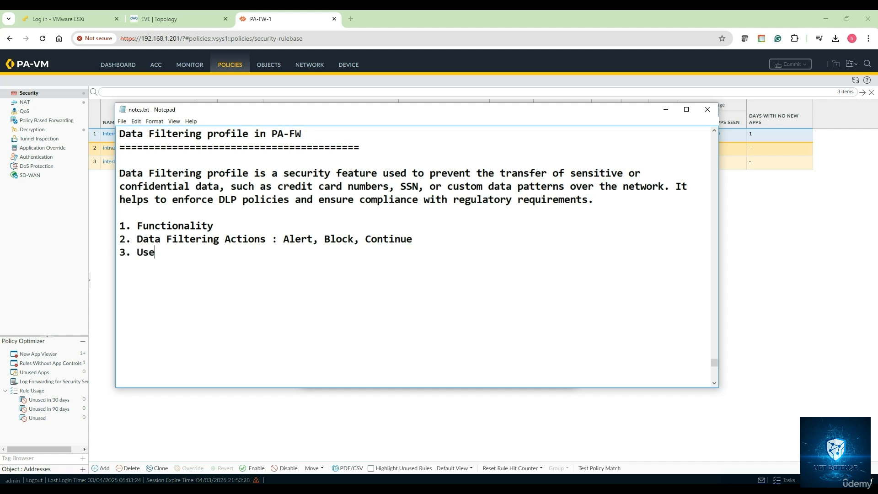
text(Cases:)
key(Return)
text(- Preventing th)
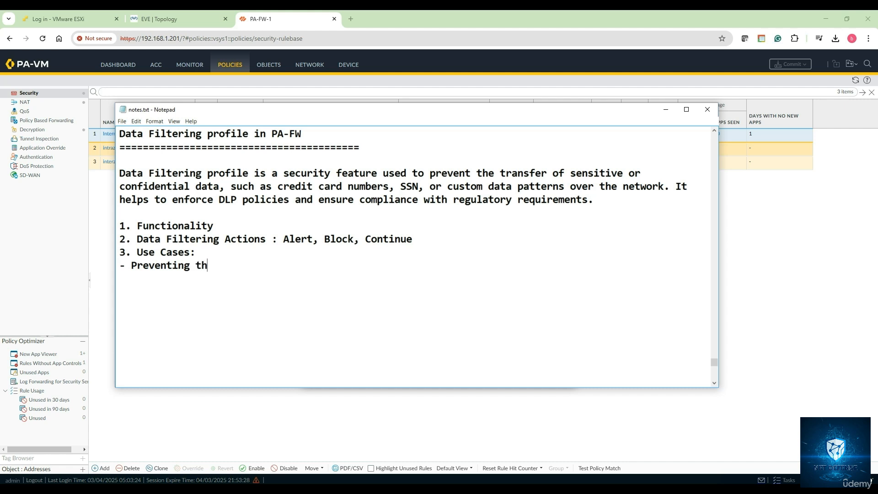
text(e Data leaks)
- Add the second use-case bullet "- Regulatory compliance - HIPAA, GDPR, PCI-DSS"
key(Return)
text(- Re)
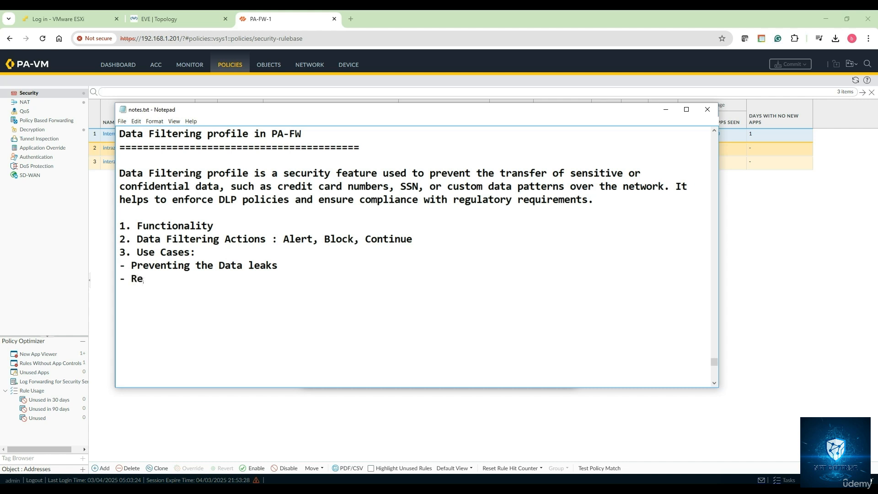
text(gulatory compliance)
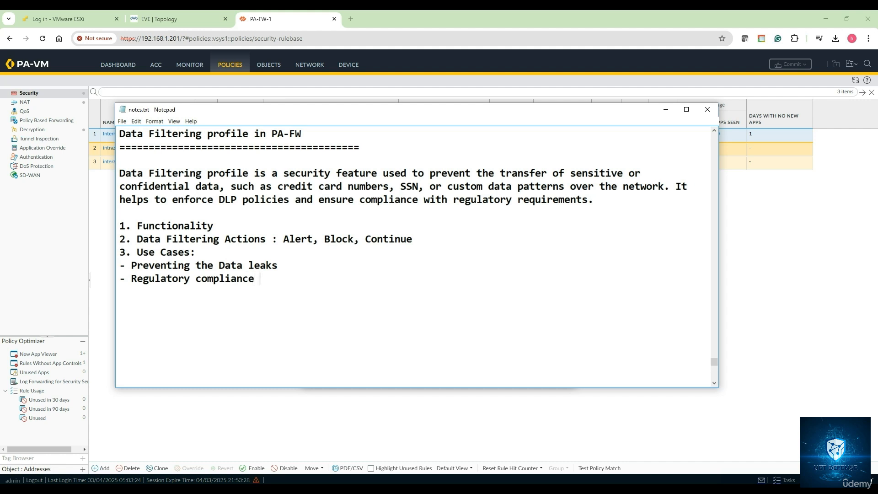
text( - HIPAA, GDPR)
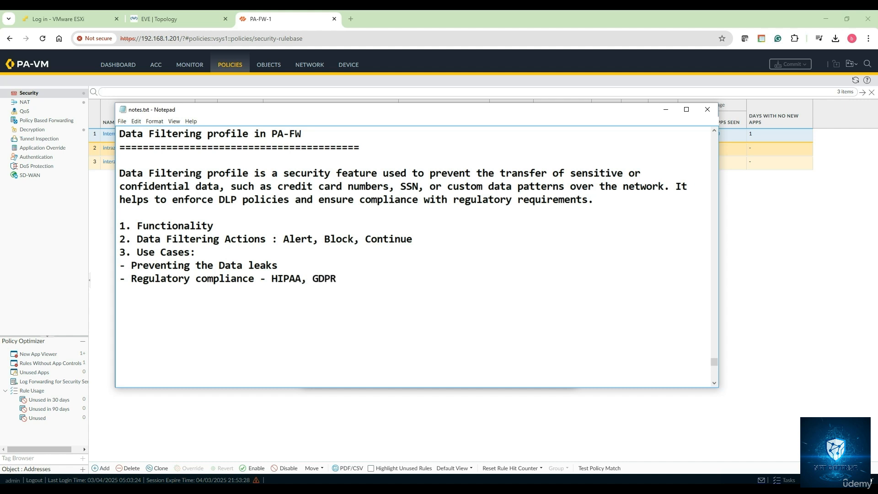
text( or)
key(BackSpace)
key(BackSpace)
key(BackSpace)
text(, PCI-DSS)
- Add the bullet "- Monitor Sensitive data movement" and close the notes section with a row of equals signs
key(Return)
text(- Monitor)
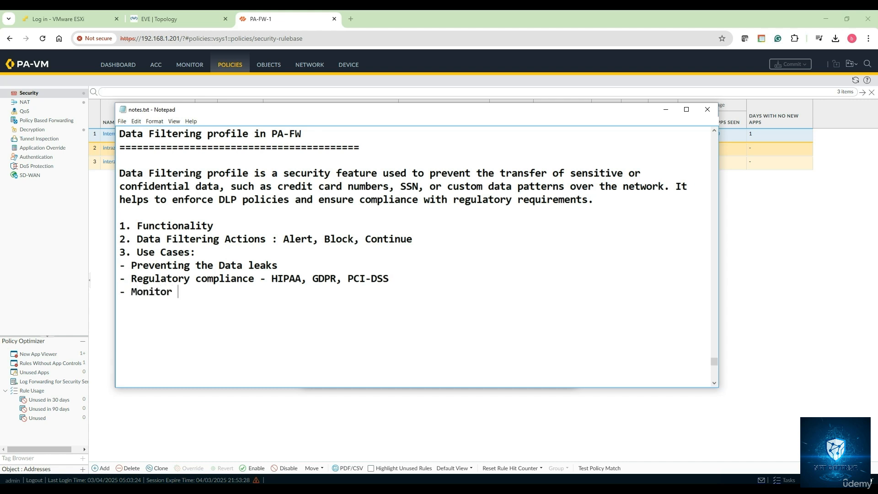
text( Sensitive data movem)
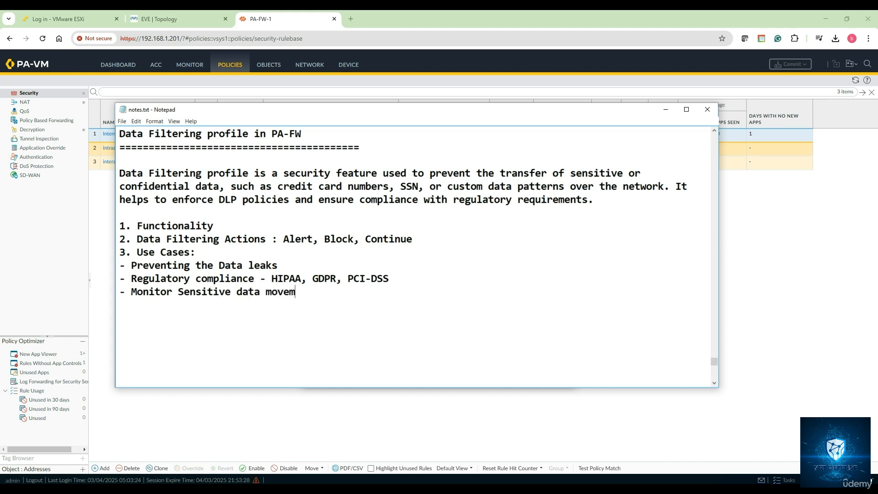
text(ent)
key(Return)
text(===================================)
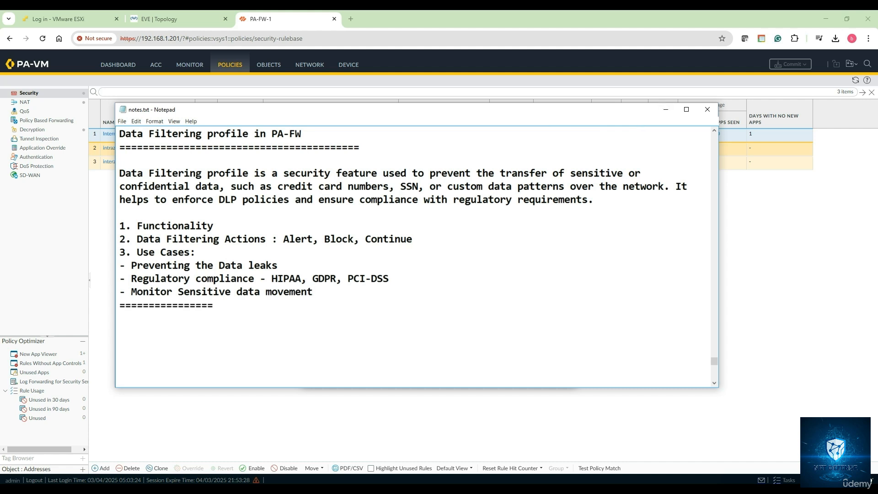
- Return to the firewall's web interface in the browser, dismiss the commit status window, and display the Data Filtering logs
click(666, 109)
click(552, 368)
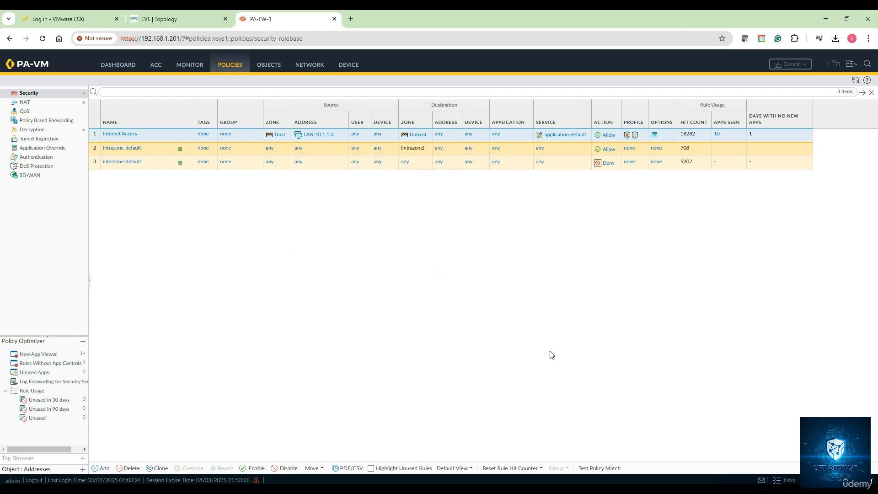
click(201, 72)
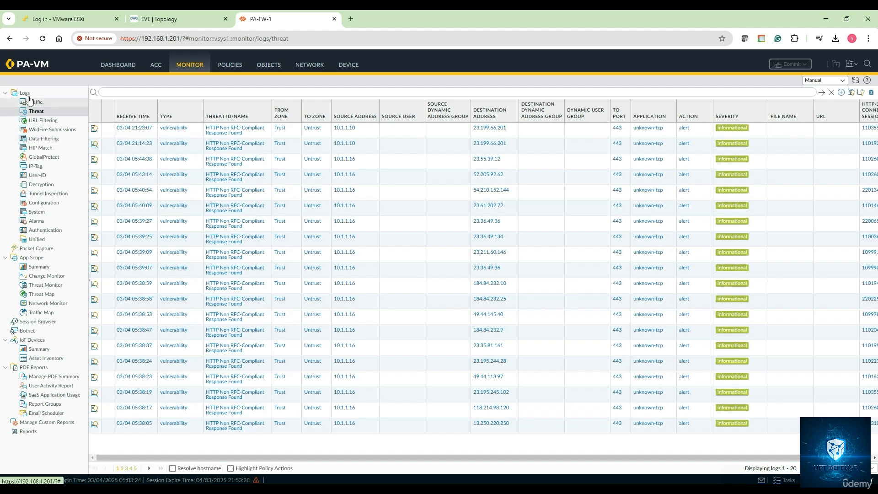
click(38, 141)
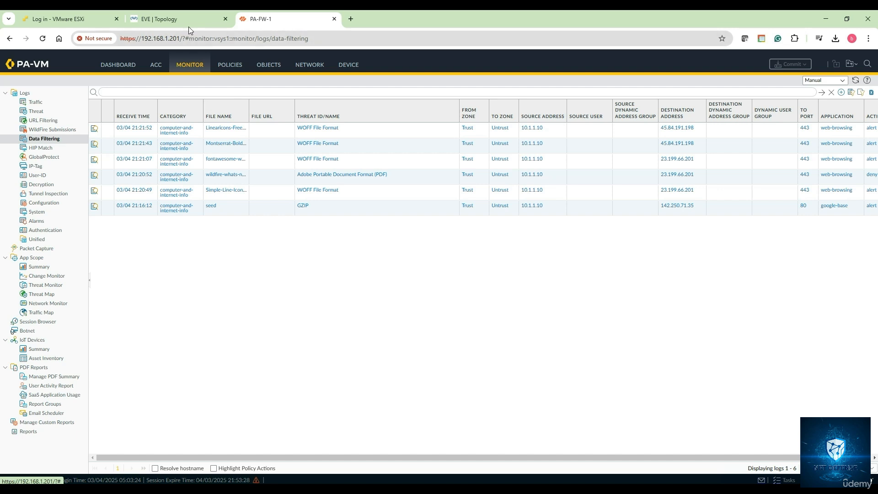
mouse_move(188, 22)
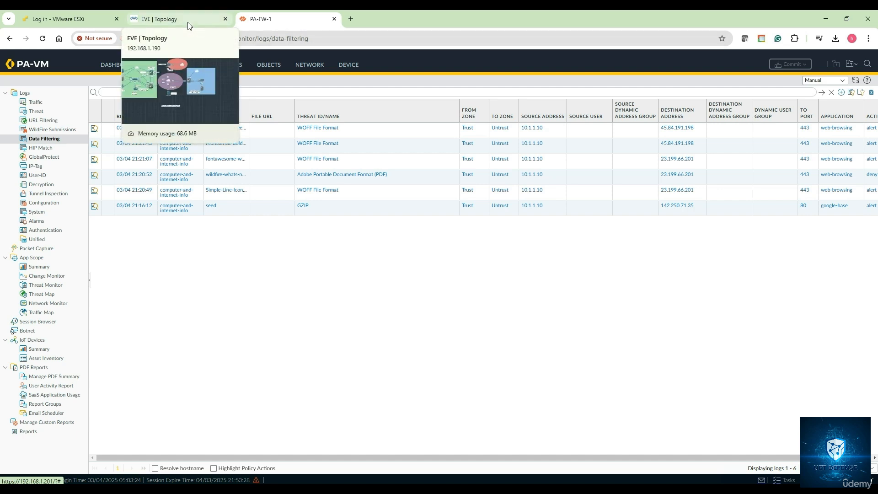